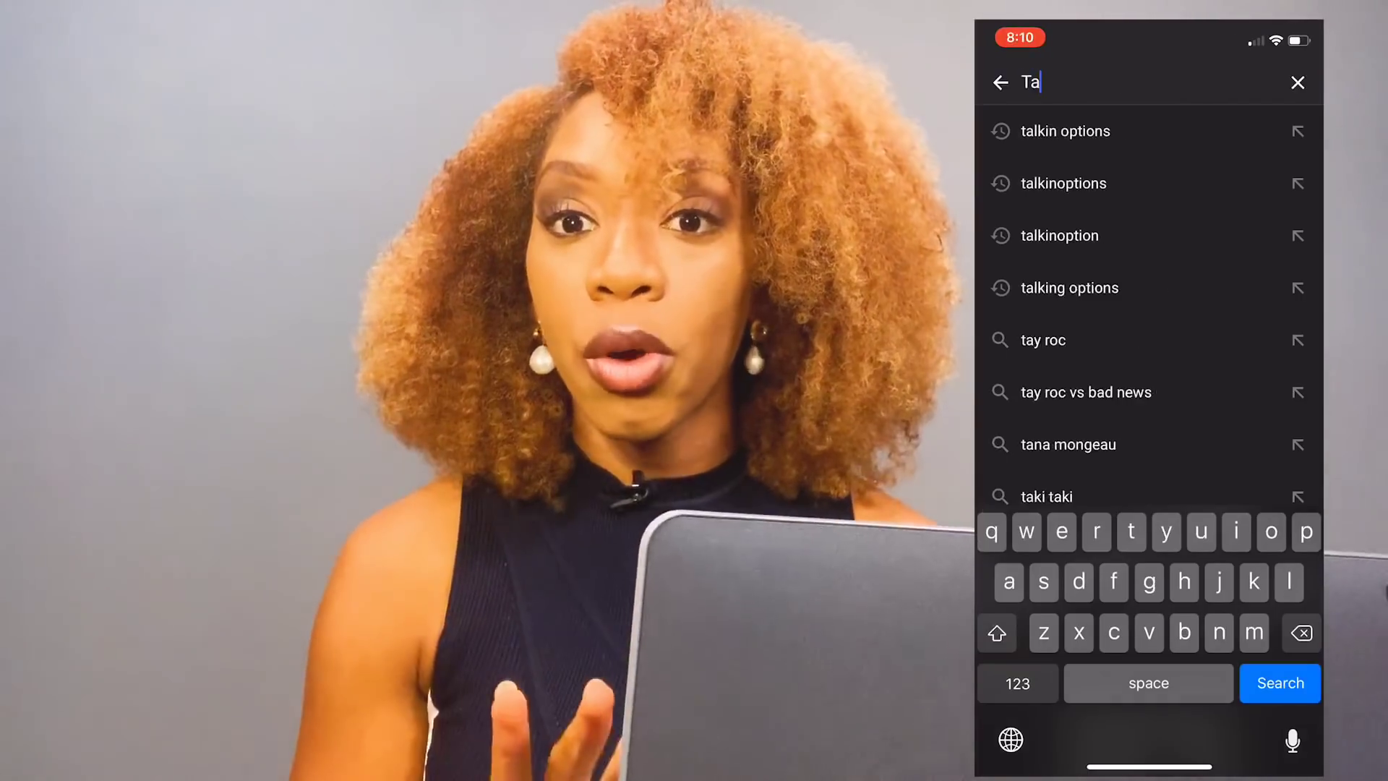
Step: Open the Think or Swim paper trading tutorial from the talkin options results and skip to about 1:27
left_click(1065, 131)
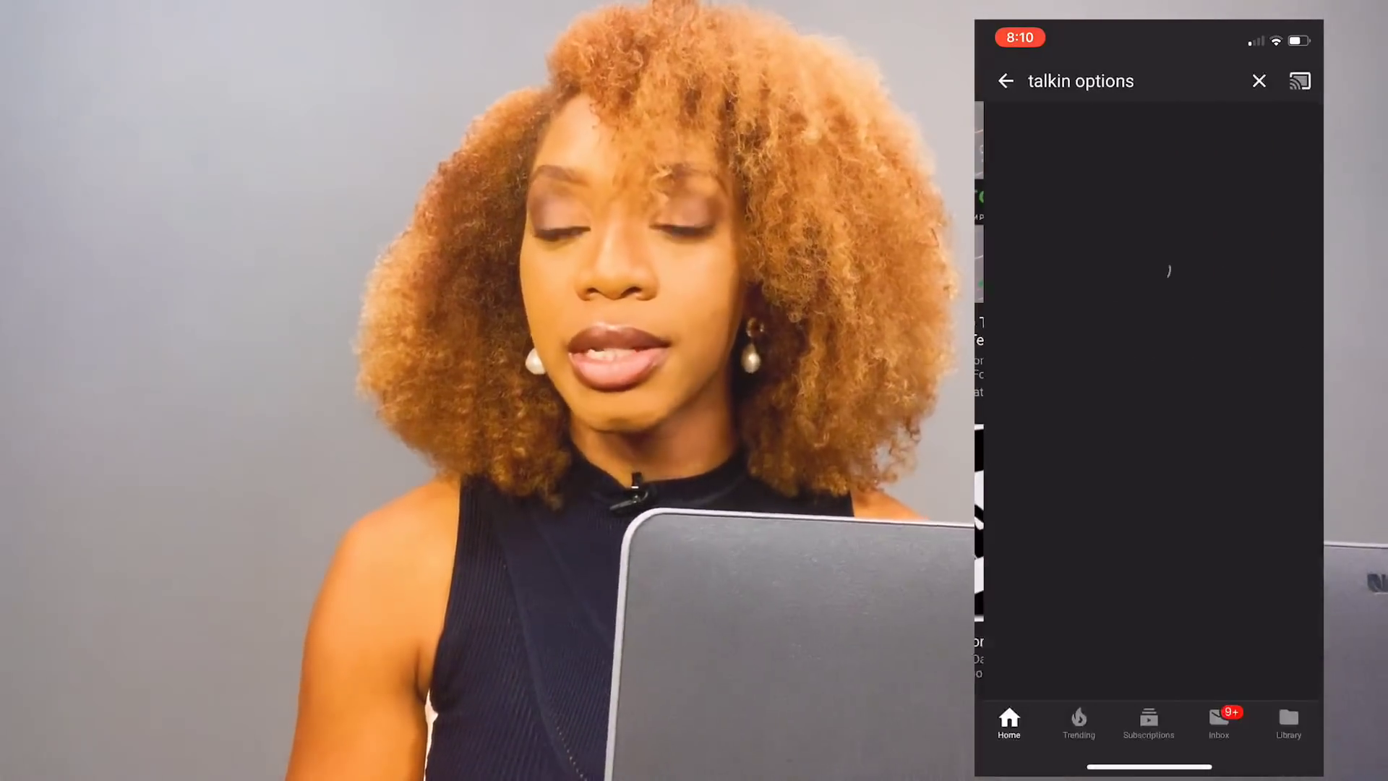
scroll(1149, 397, "down", 4)
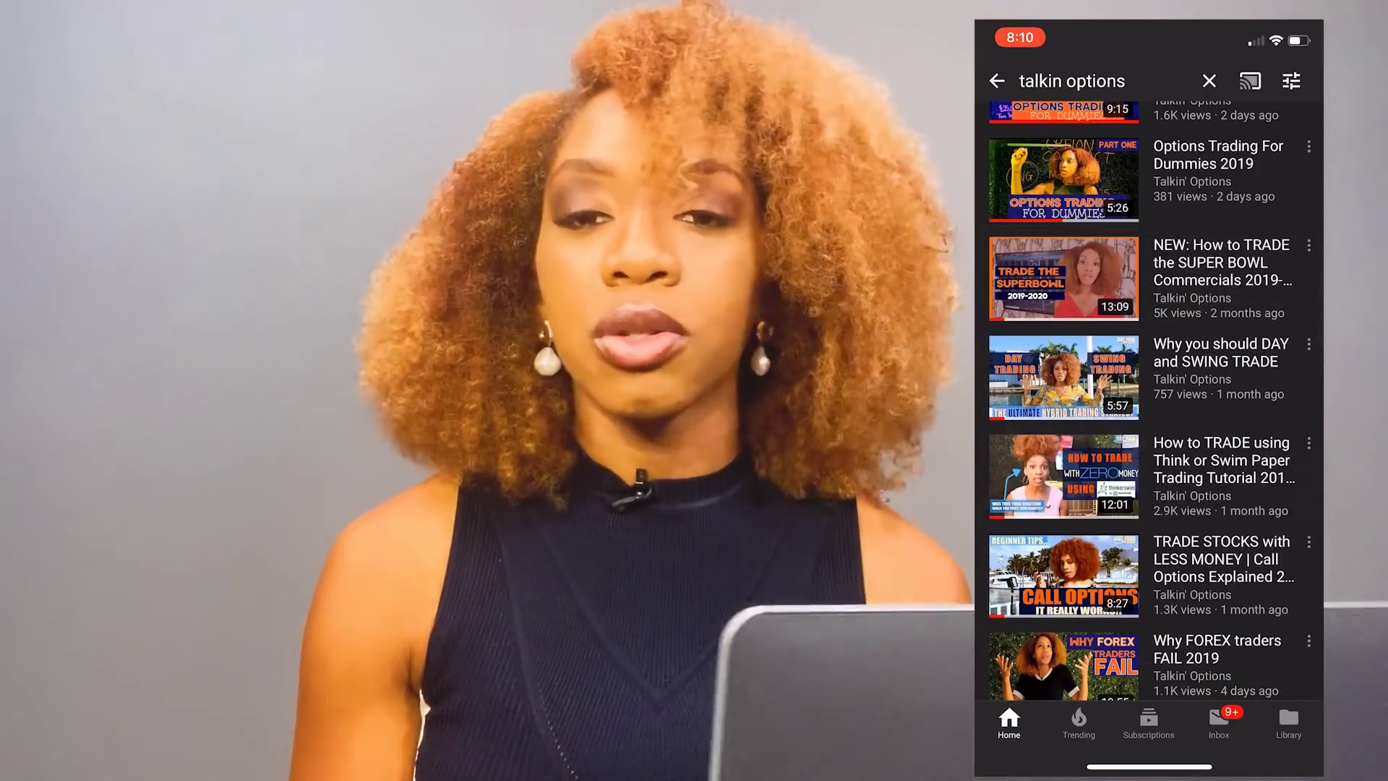
left_click(1064, 475)
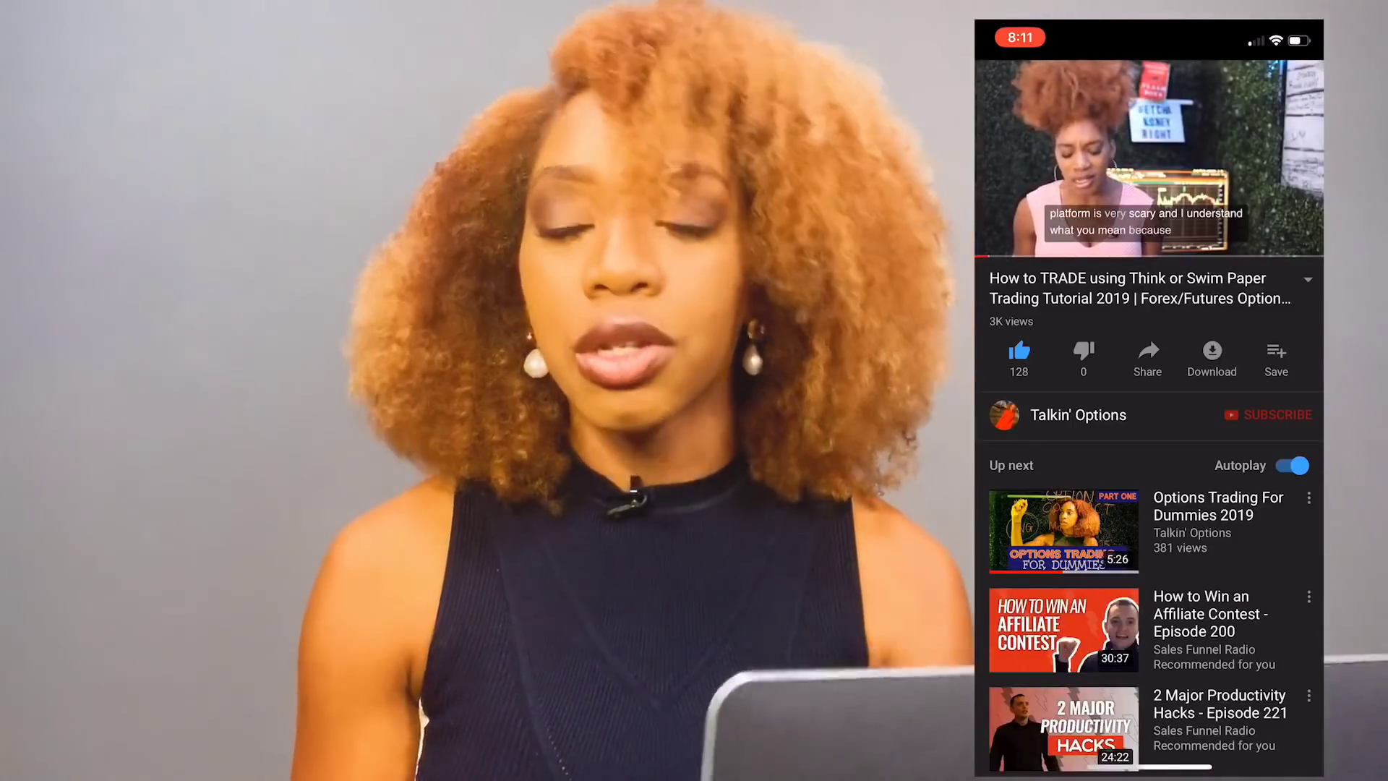
left_click(1149, 160)
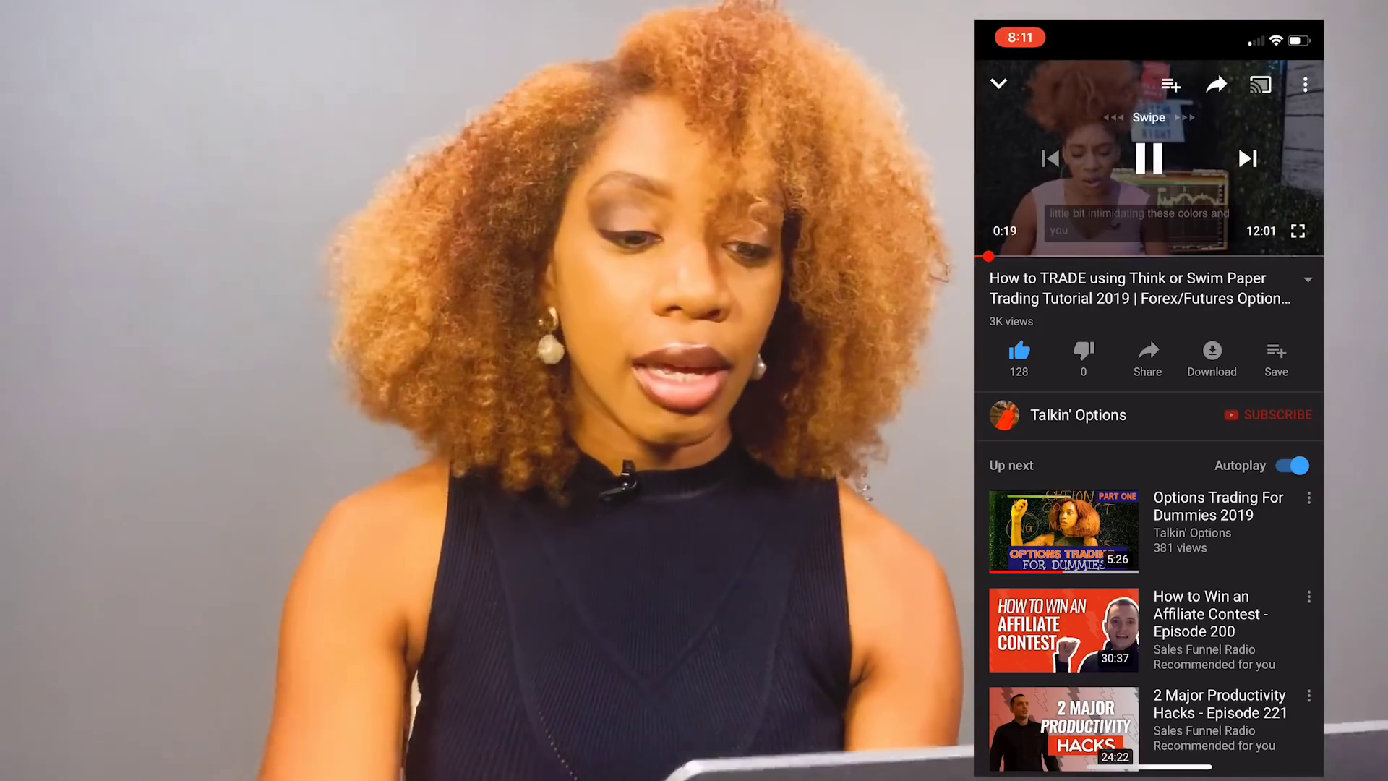
left_click_drag(988, 256, 1020, 256)
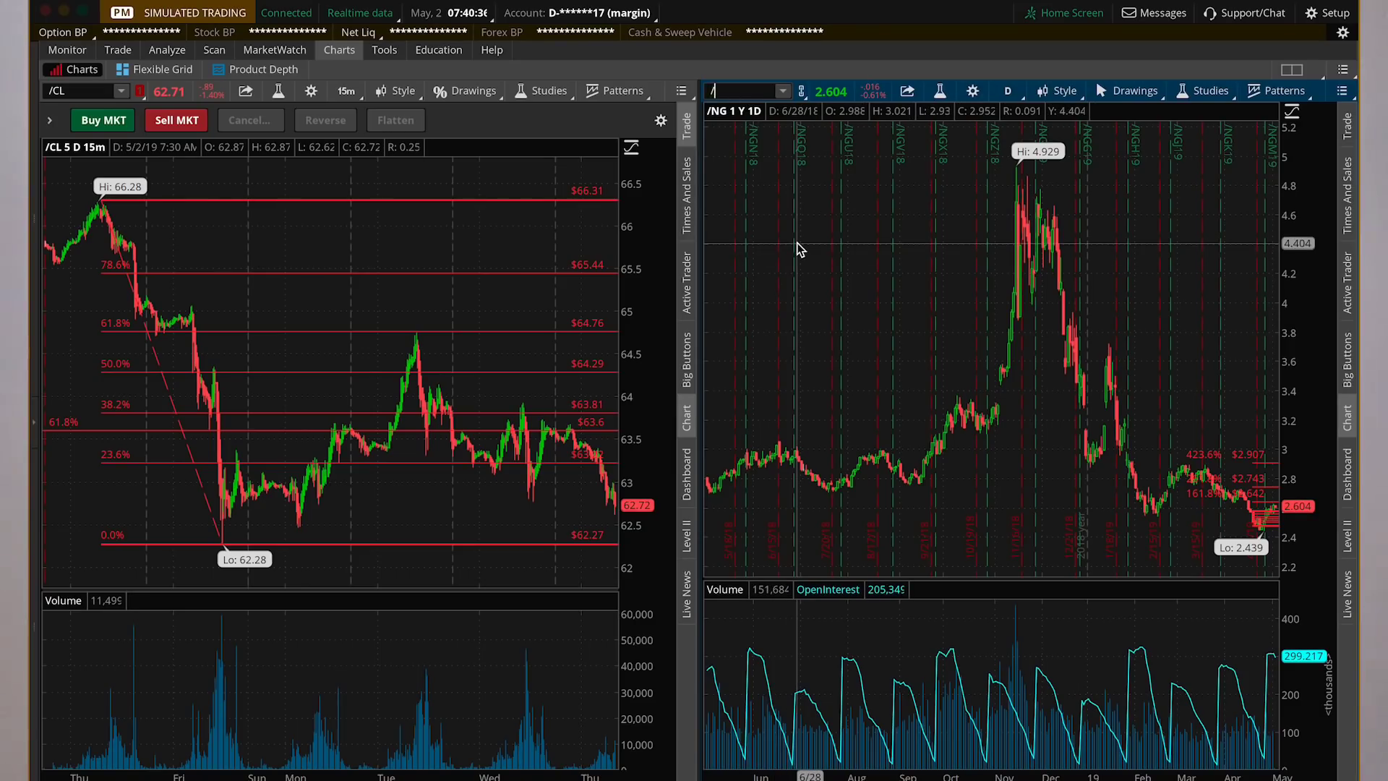
Step: Load the /6E Euro FX futures chart in the left chart
key("Return")
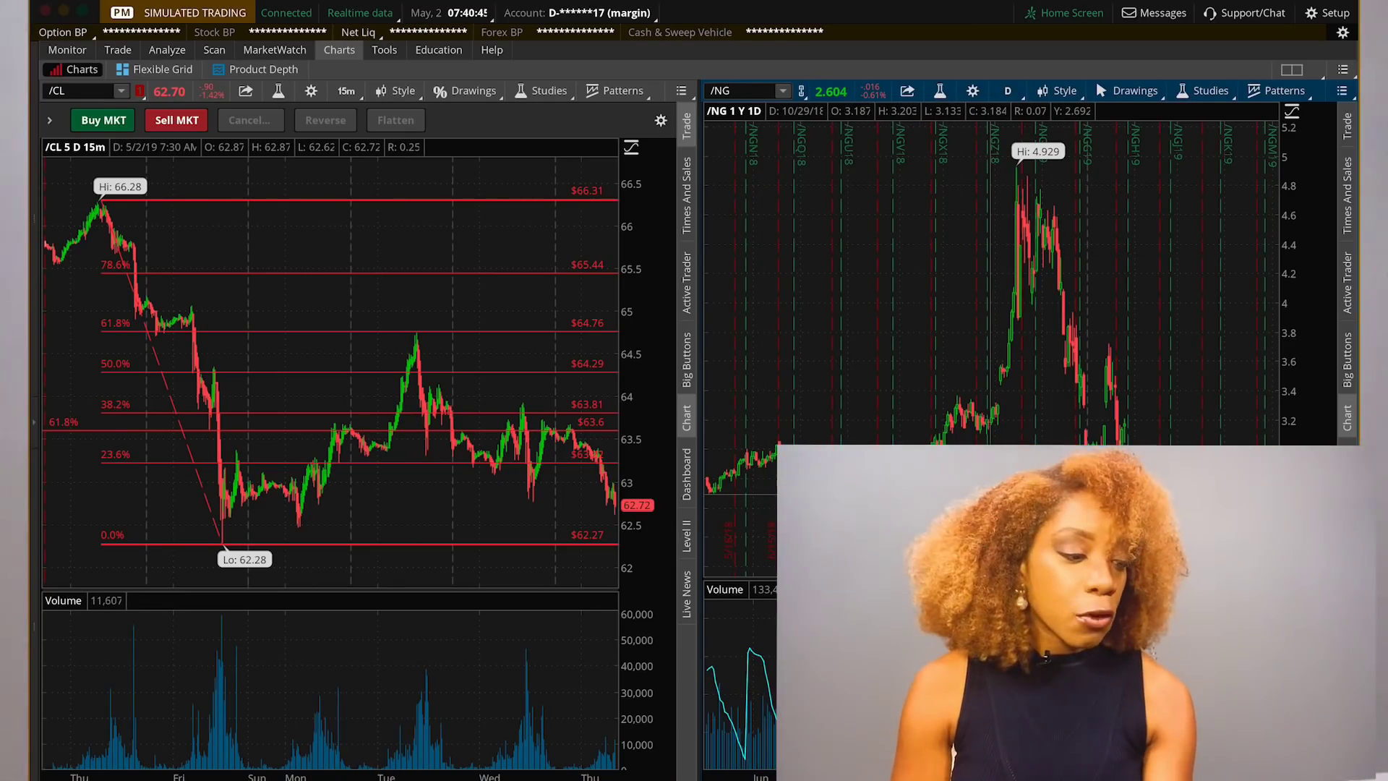
left_click(85, 91)
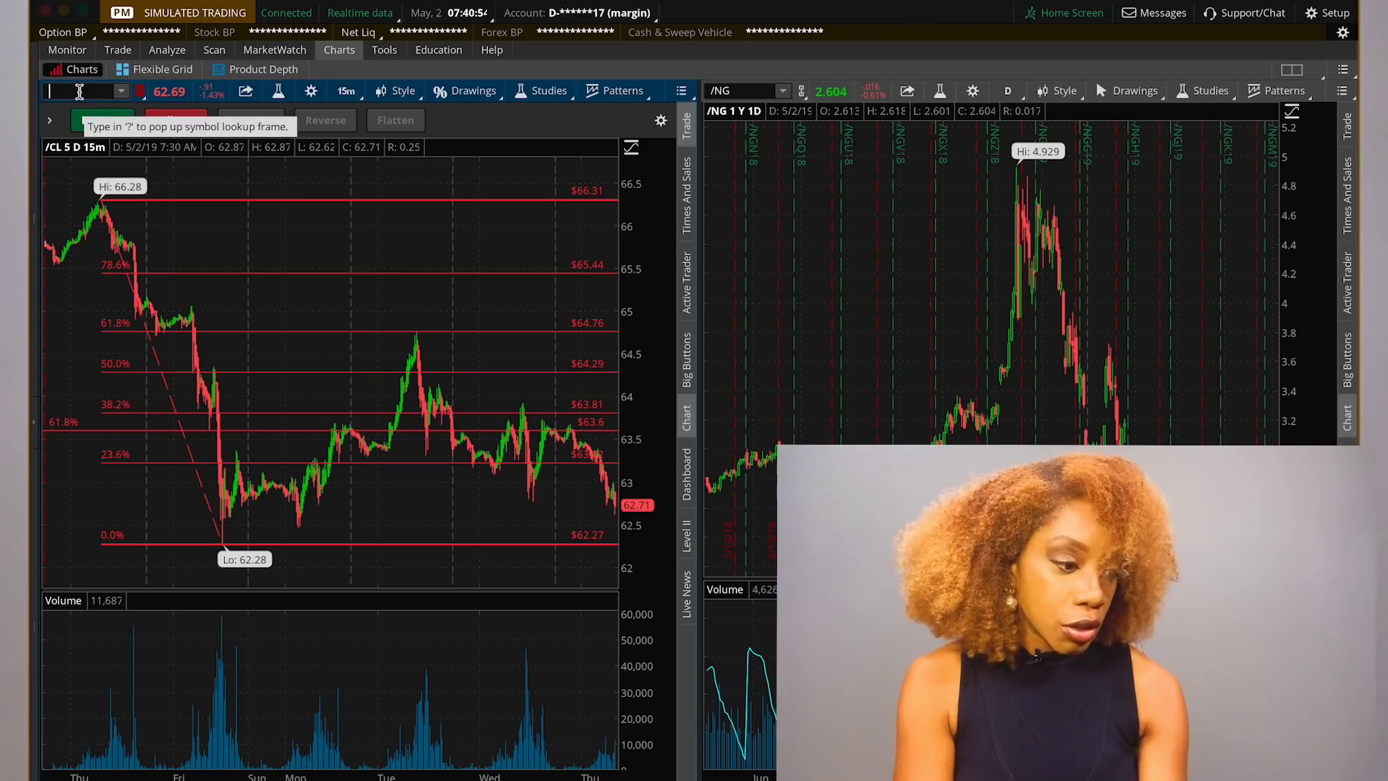
type("6E")
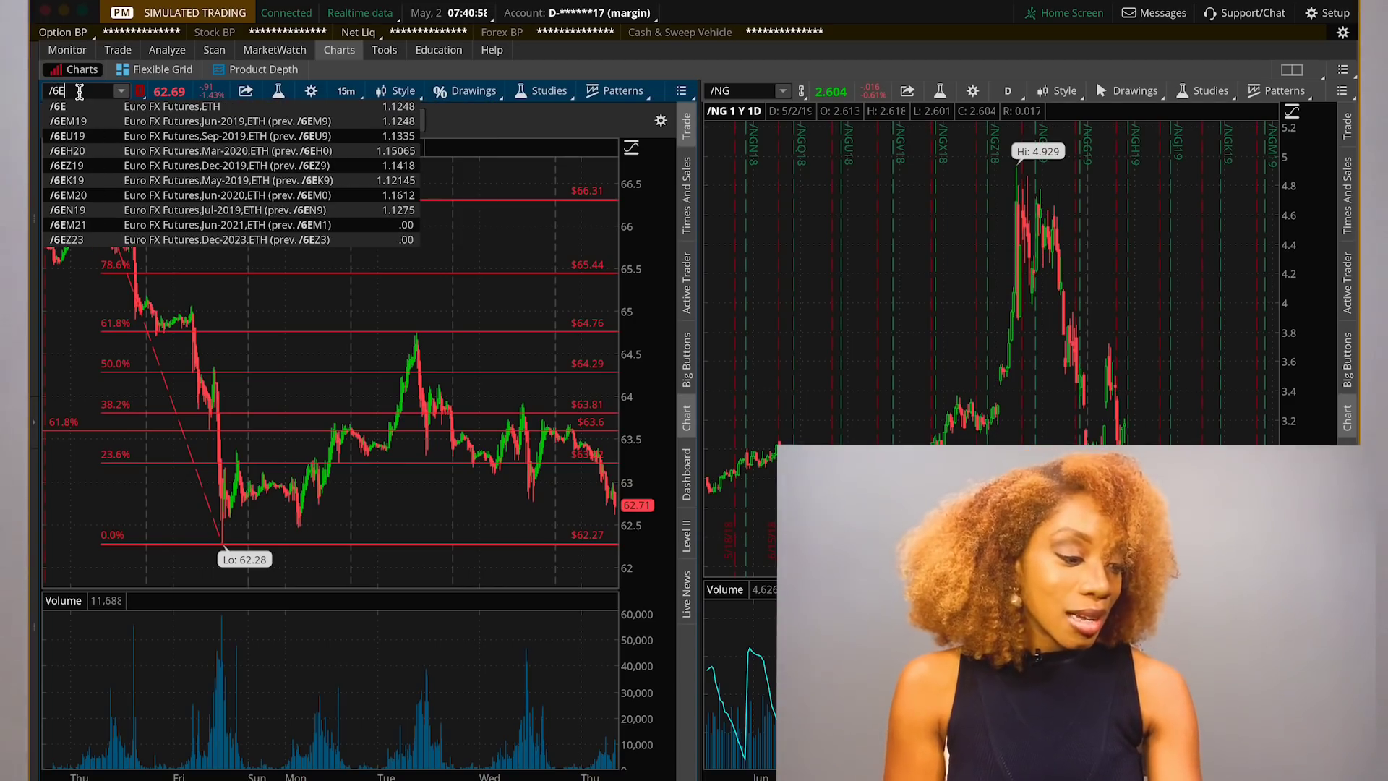
key("Return")
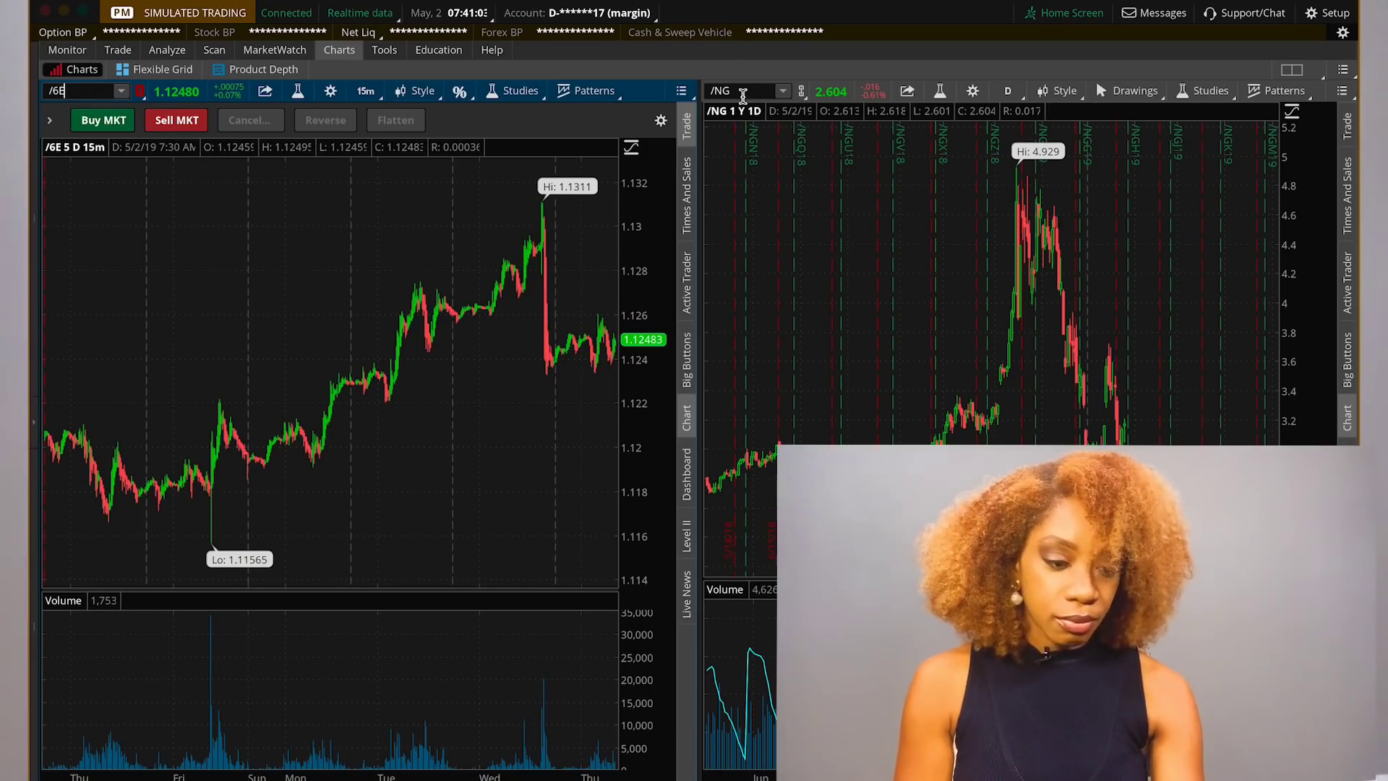
Step: Load /6B in the right chart
left_click(743, 91)
type("/")
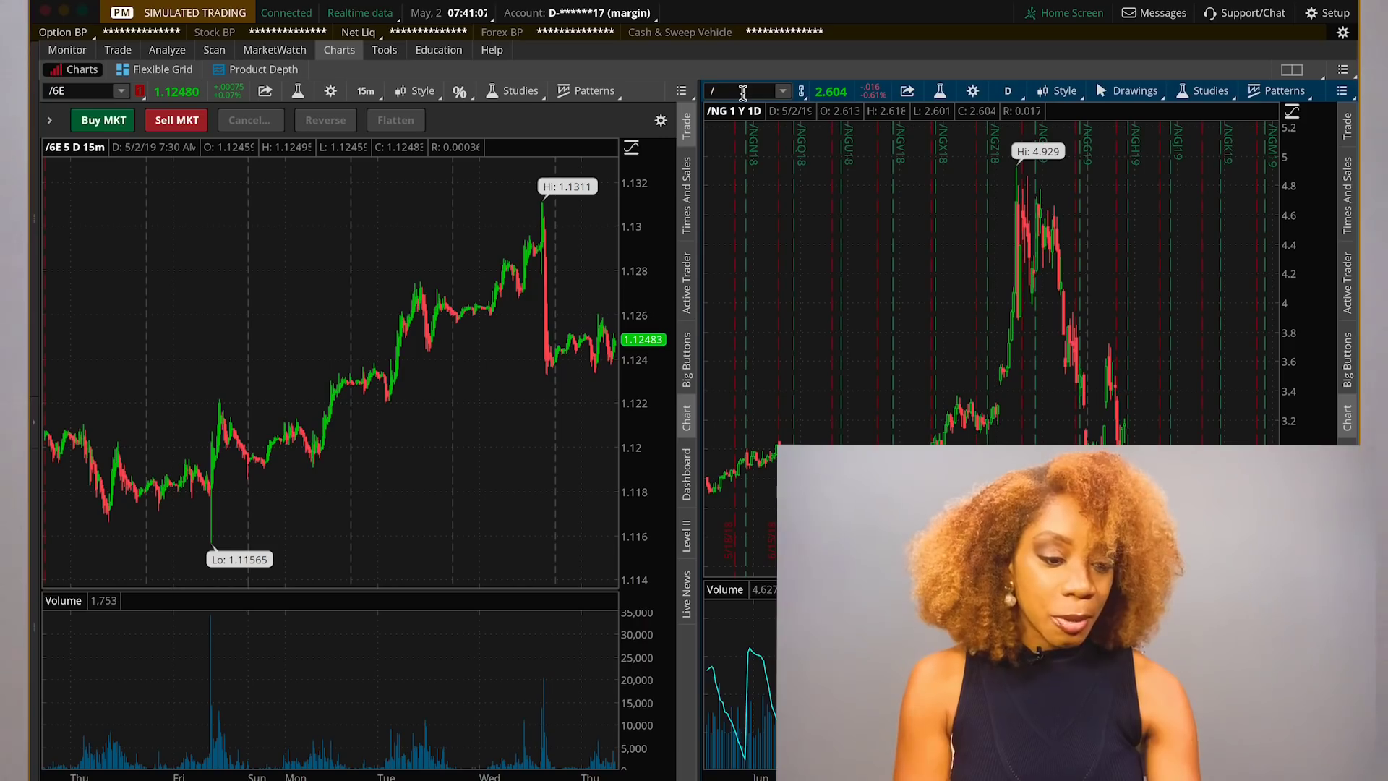
type("6B")
key("Return")
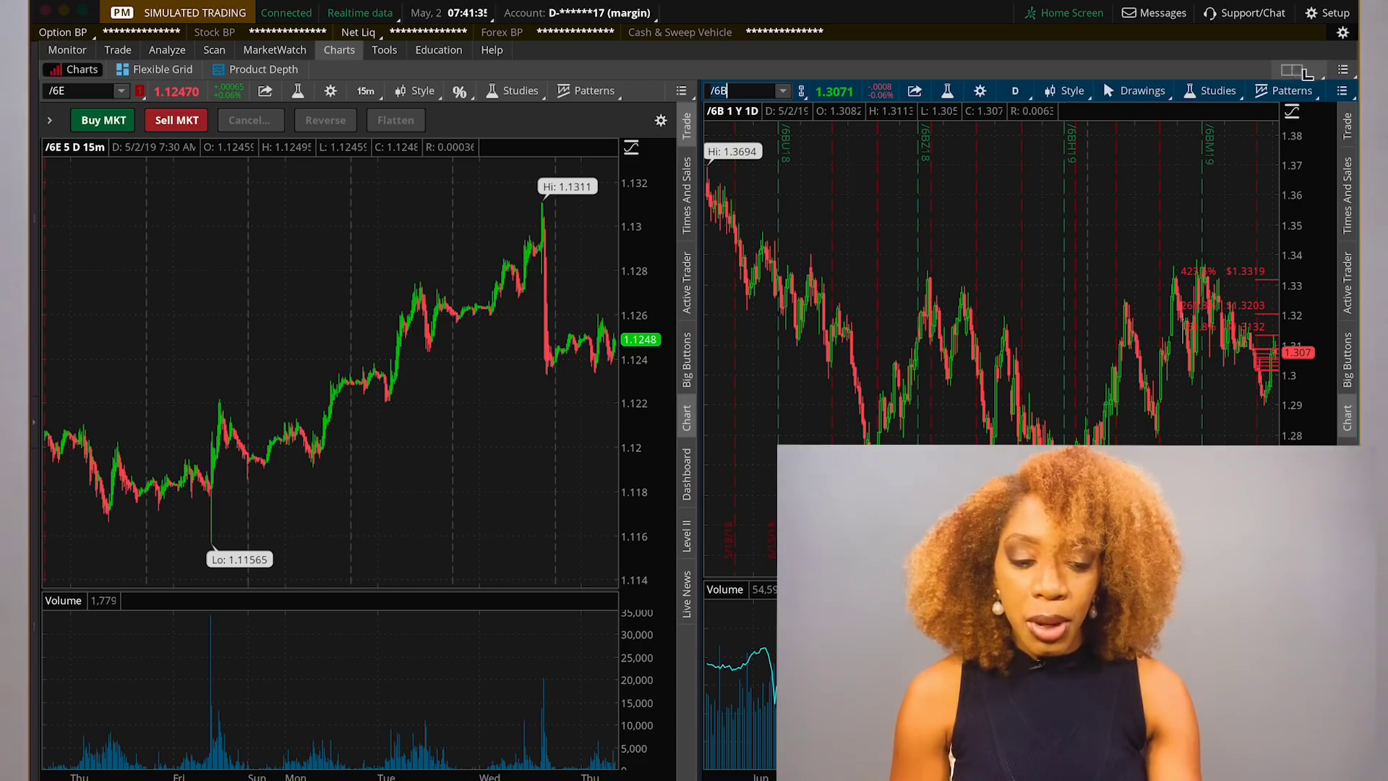
Step: Switch to a 2x2 chart grid and load /NG natural gas futures in the top-left chart
left_click(1295, 70)
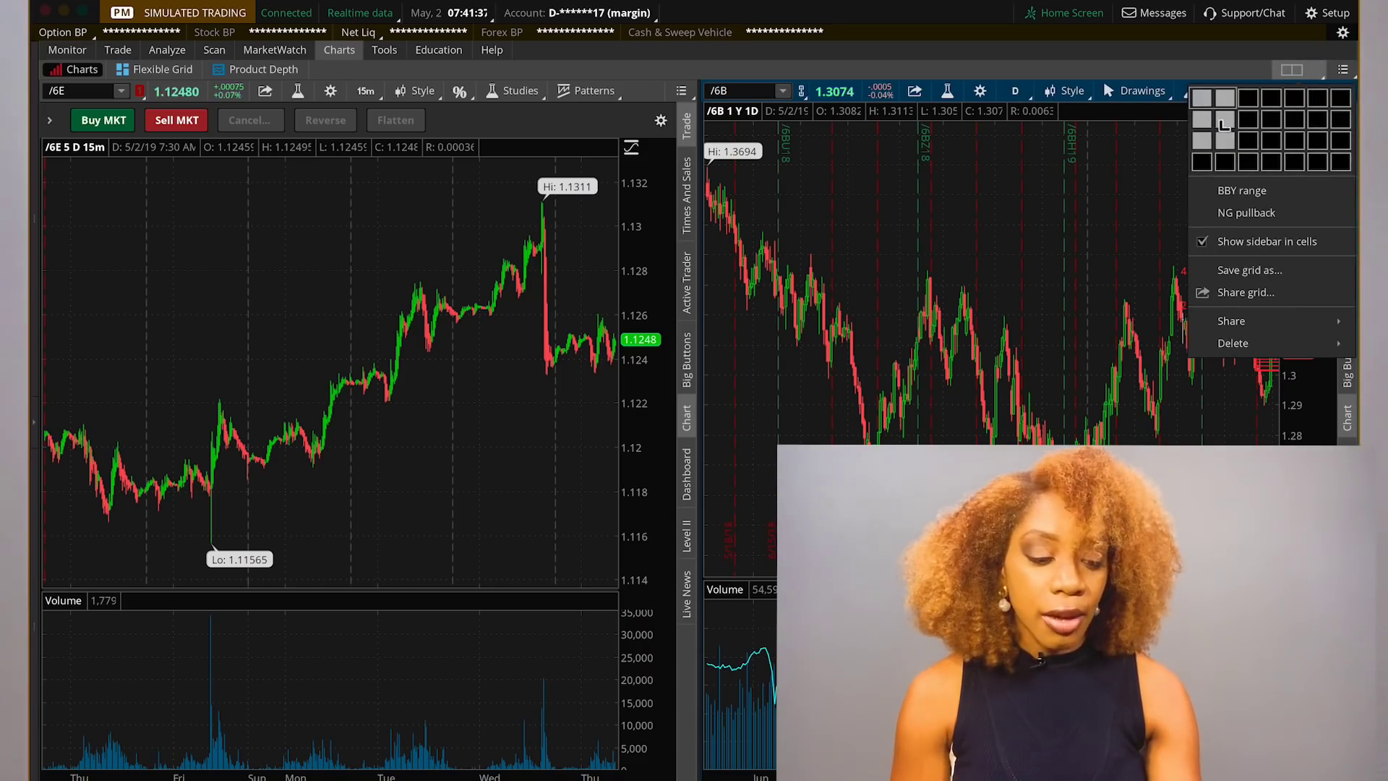
left_click(1224, 119)
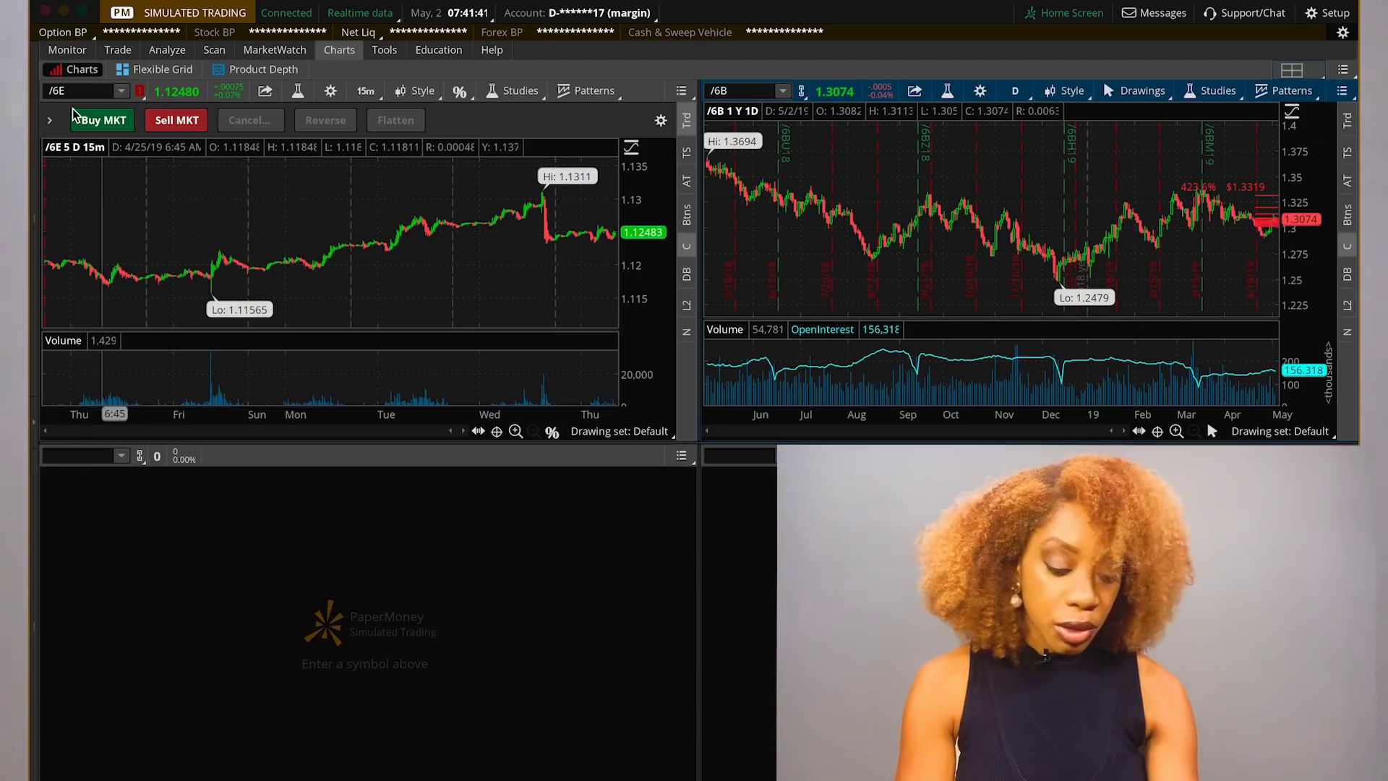
left_click(82, 91)
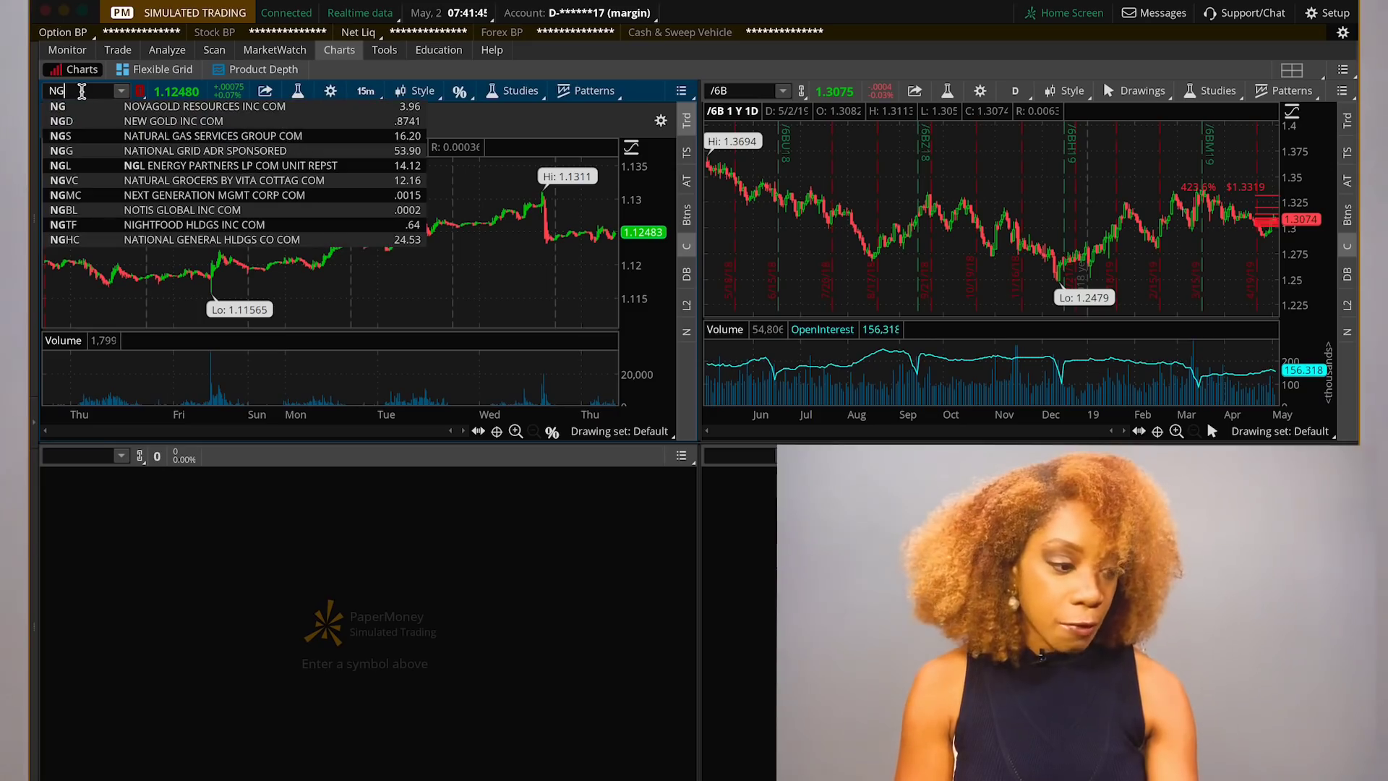
key("Home")
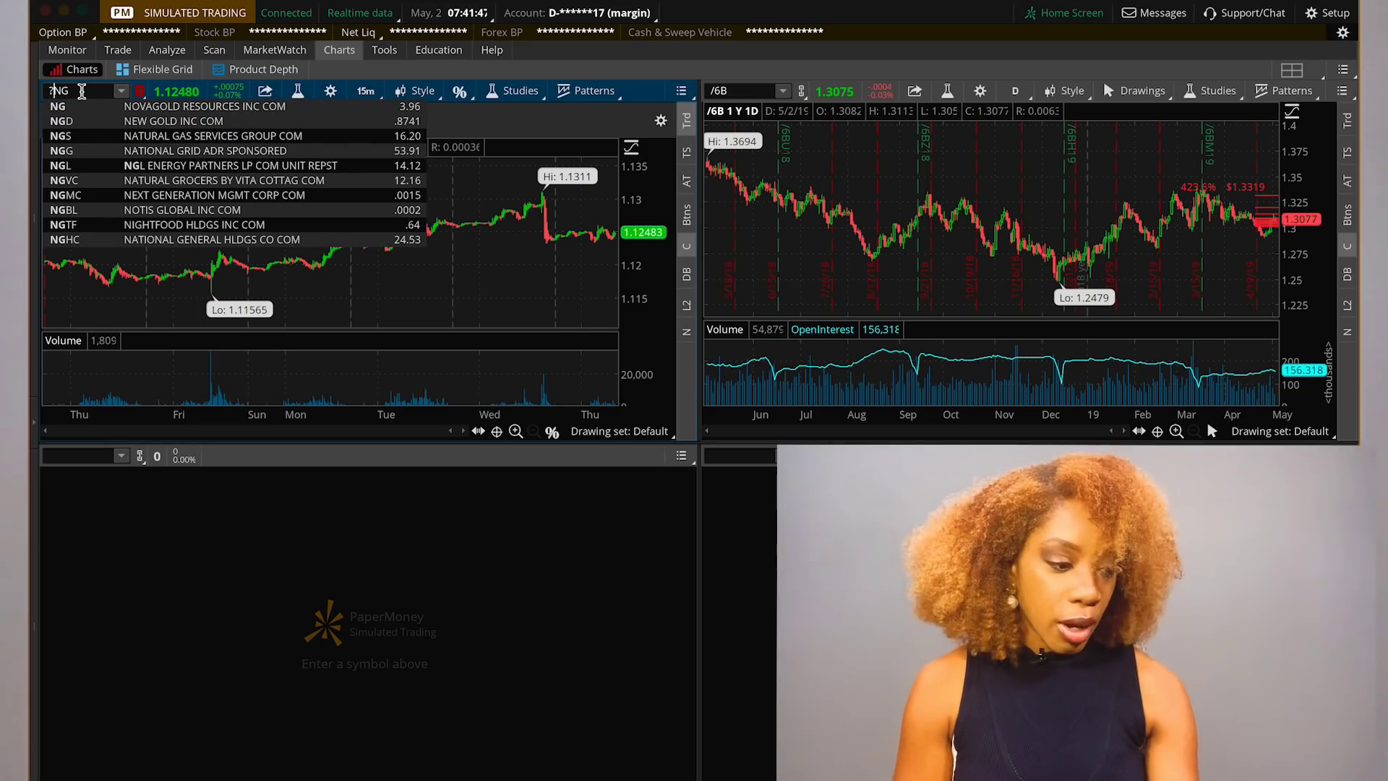
type("/")
left_click(80, 106)
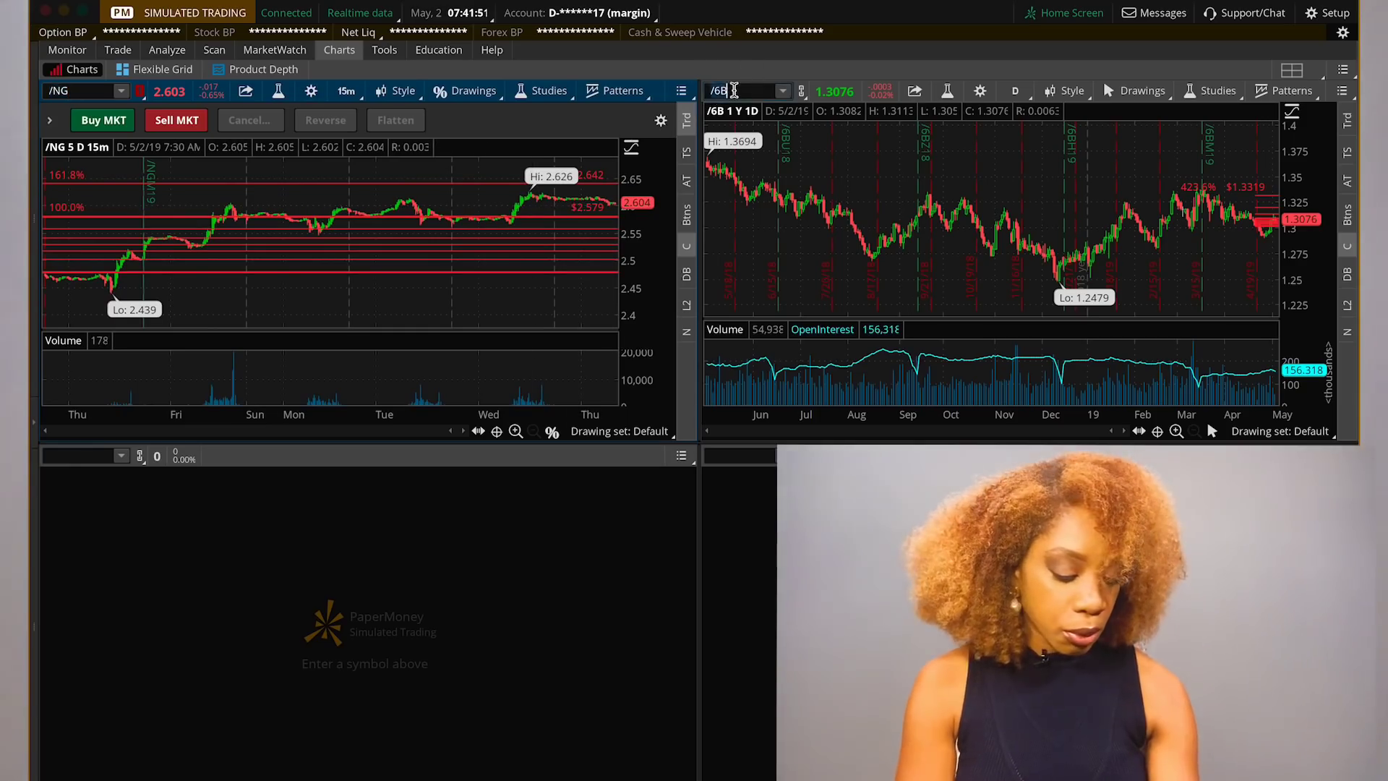
Step: Load /CL, /GC and /ES in the other three charts, then expand to a 6x4 grid
left_click(734, 90)
type("/")
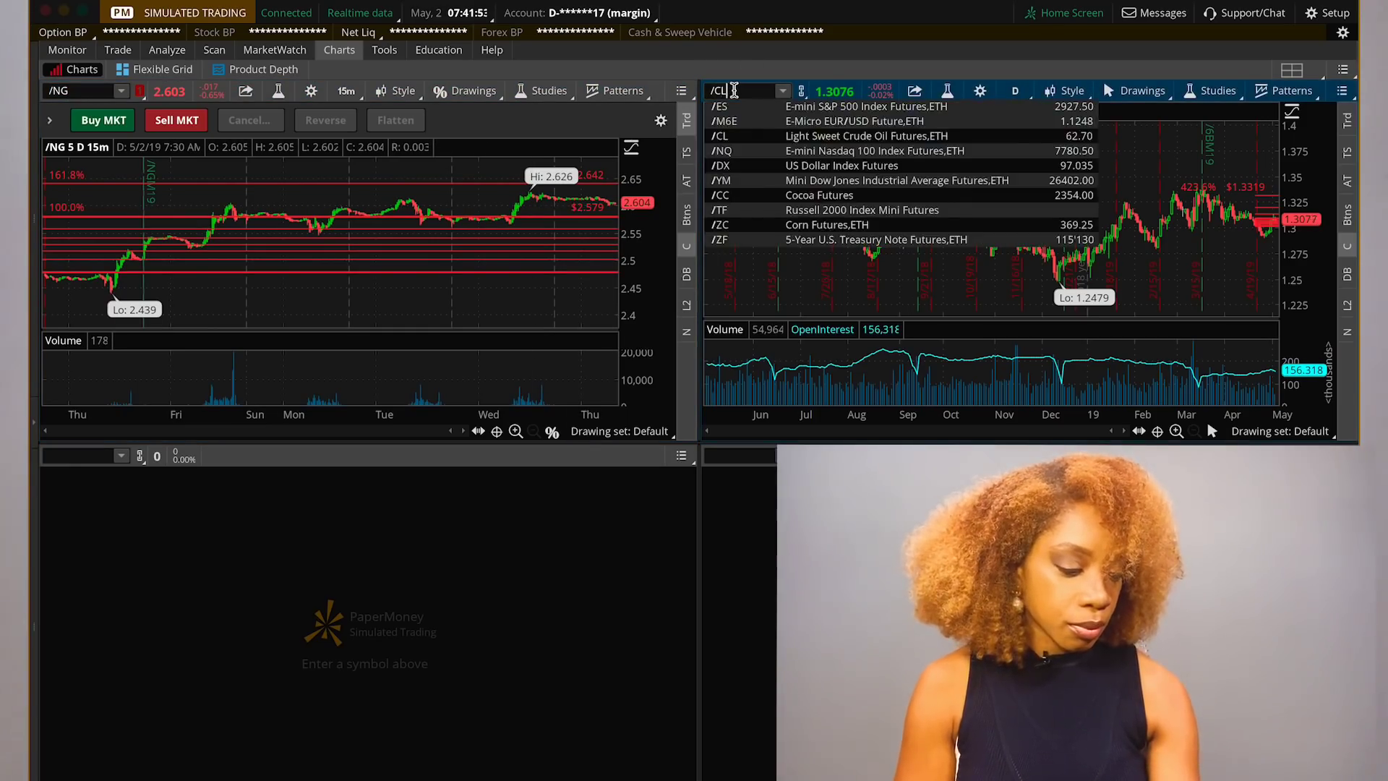
type("CL")
key("Return")
left_click(86, 454)
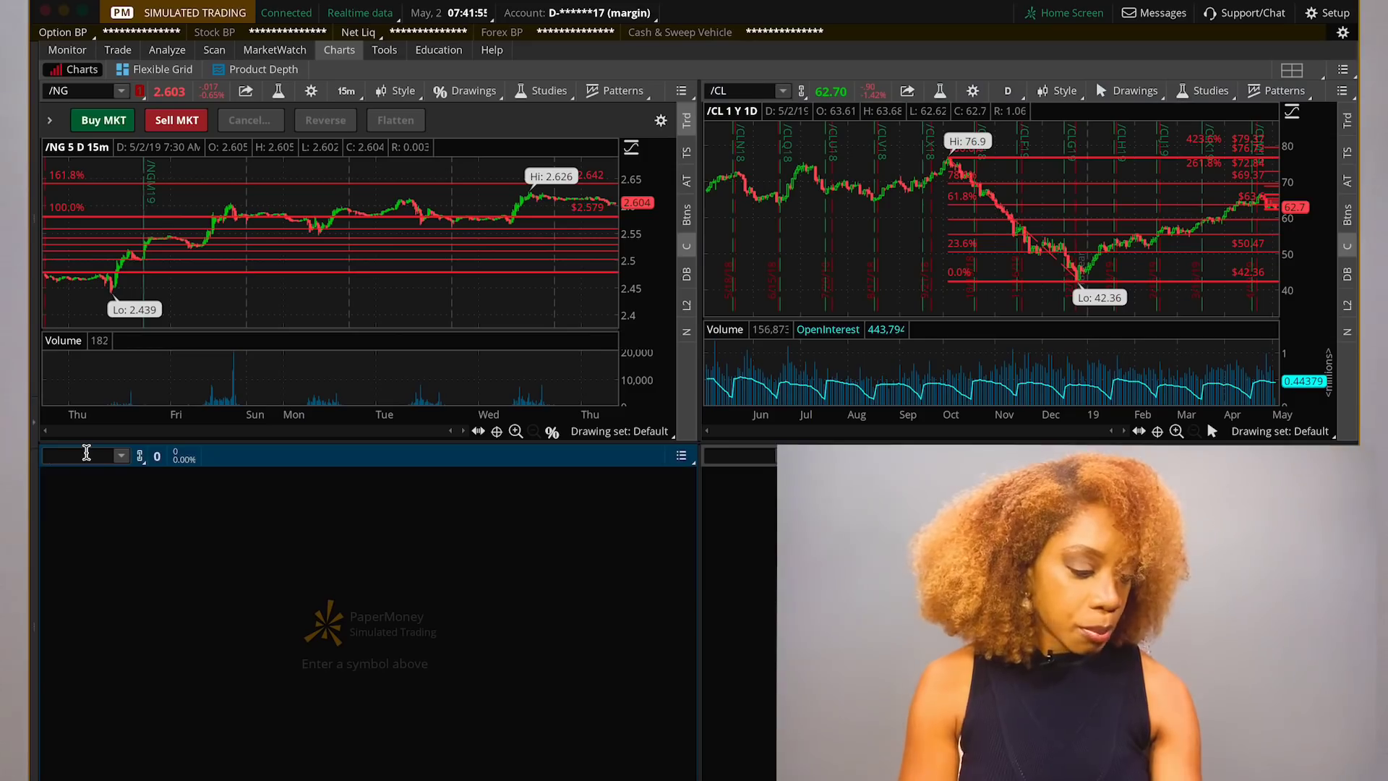
type("/G")
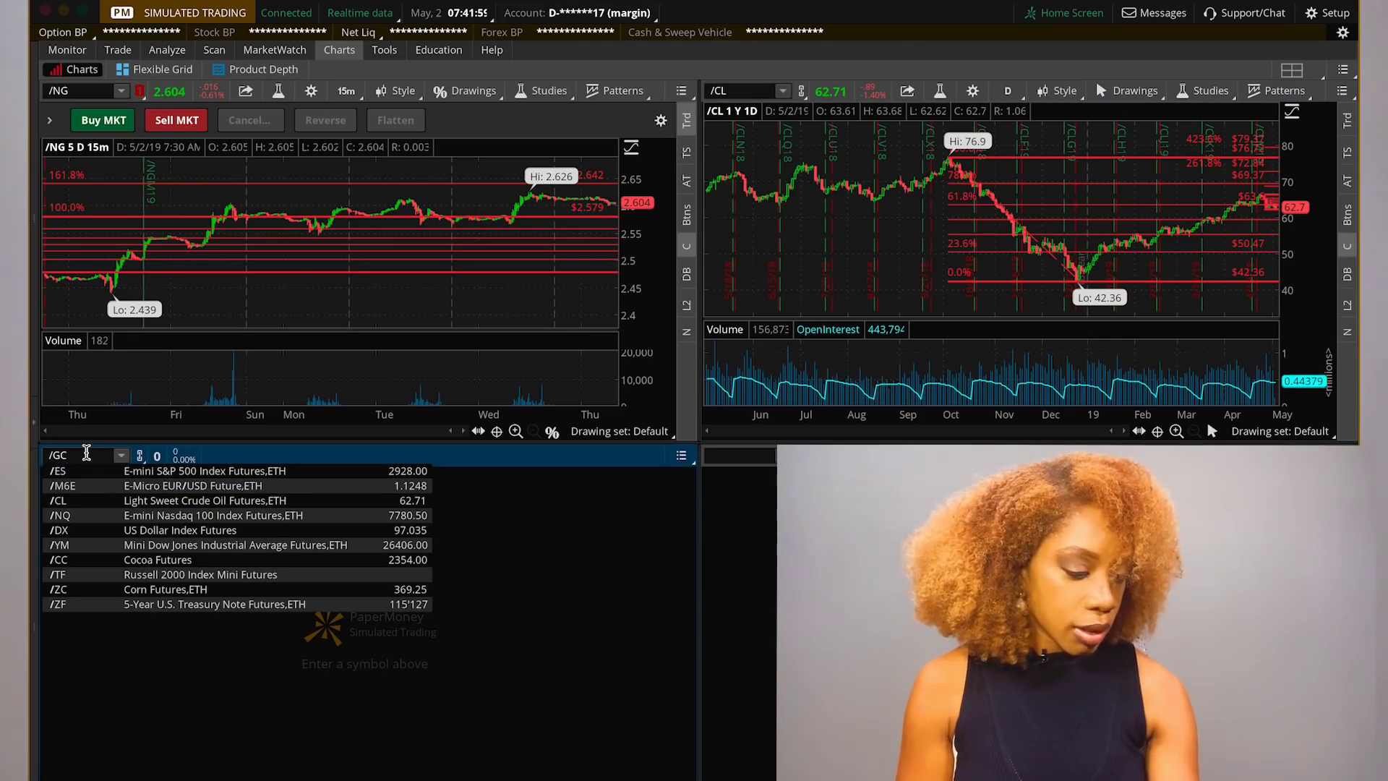
type("C")
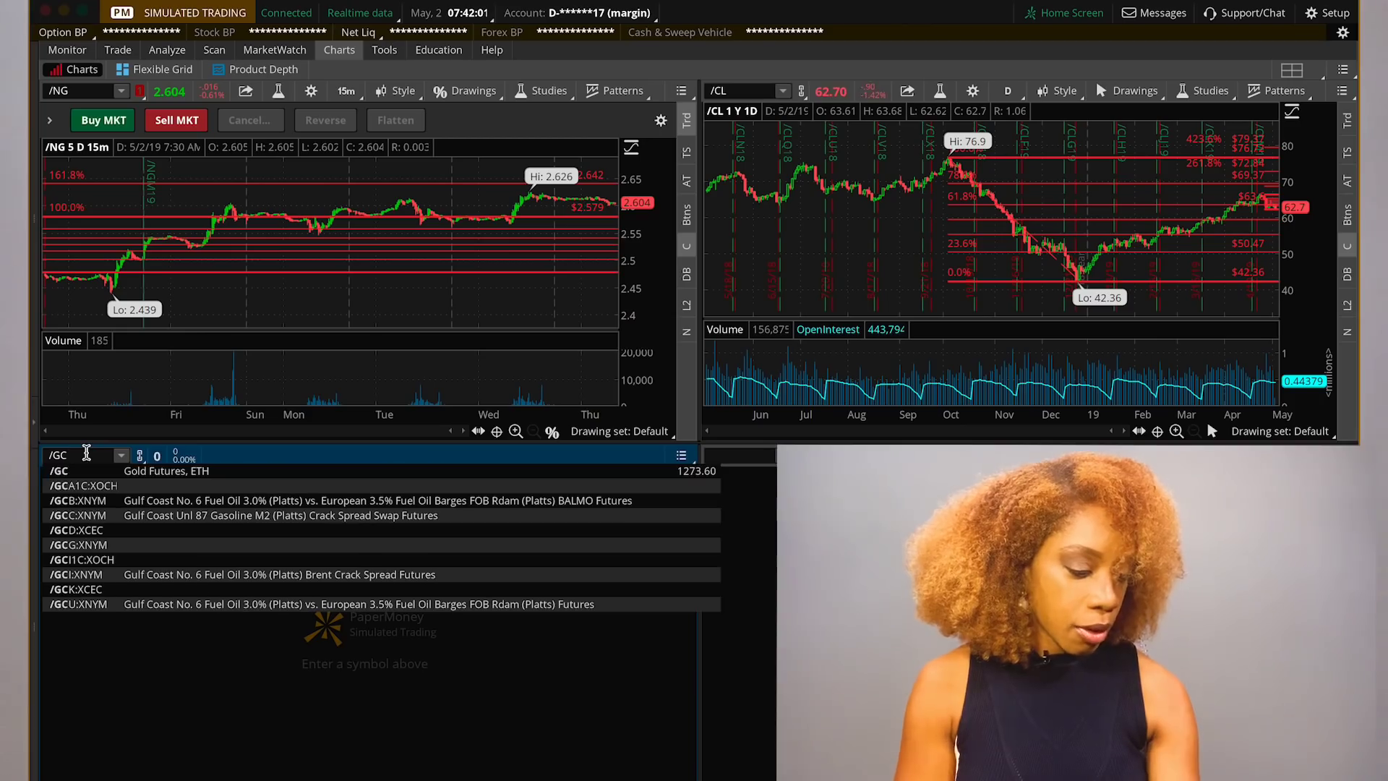
key("Return")
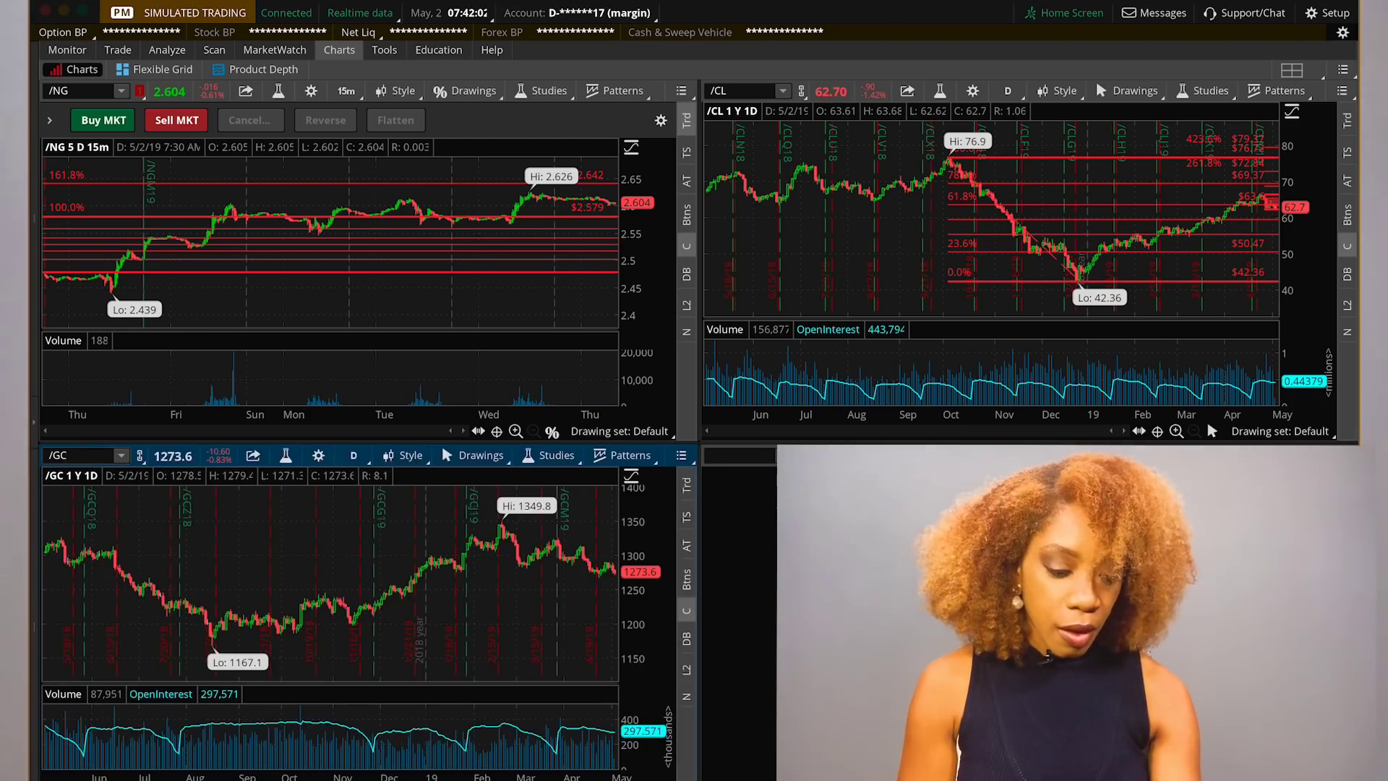
left_click(737, 454)
type("/")
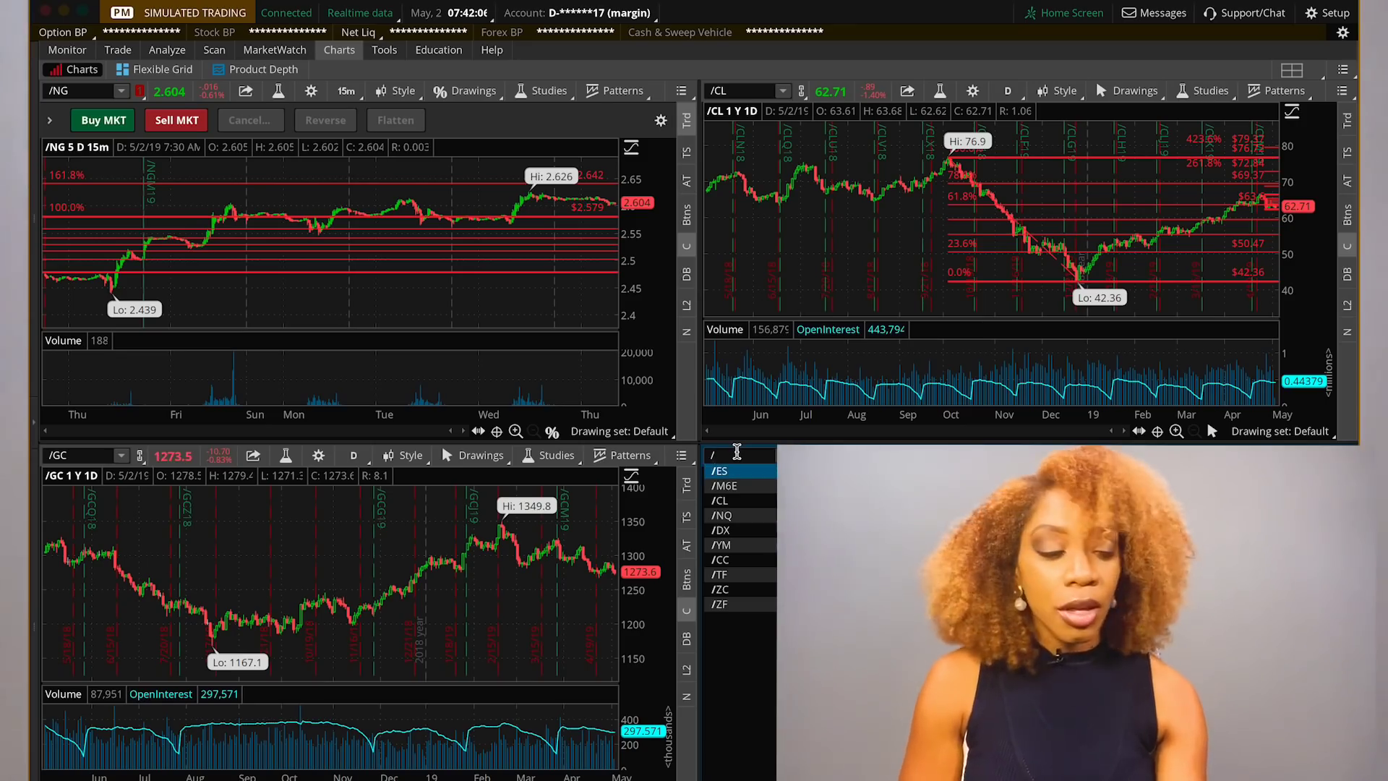
key("Return")
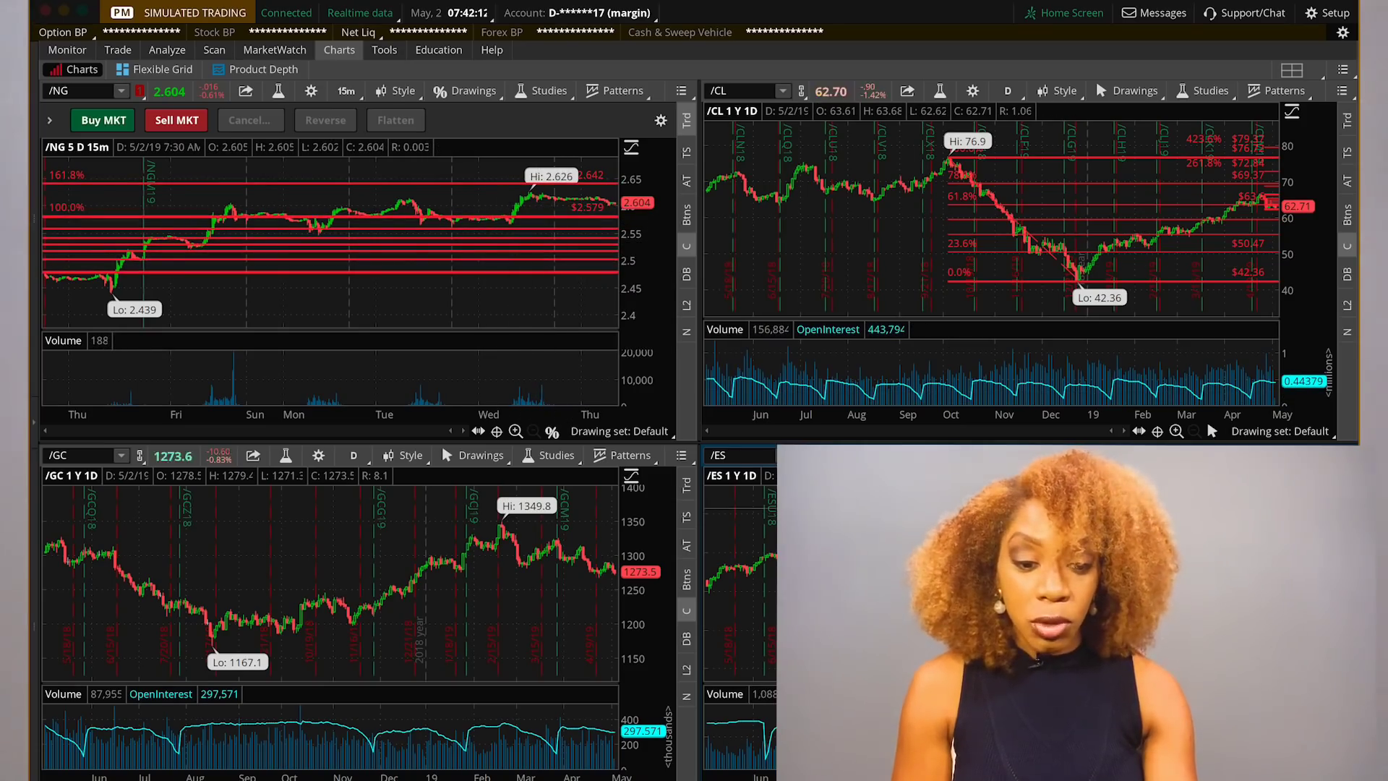
left_click(1309, 77)
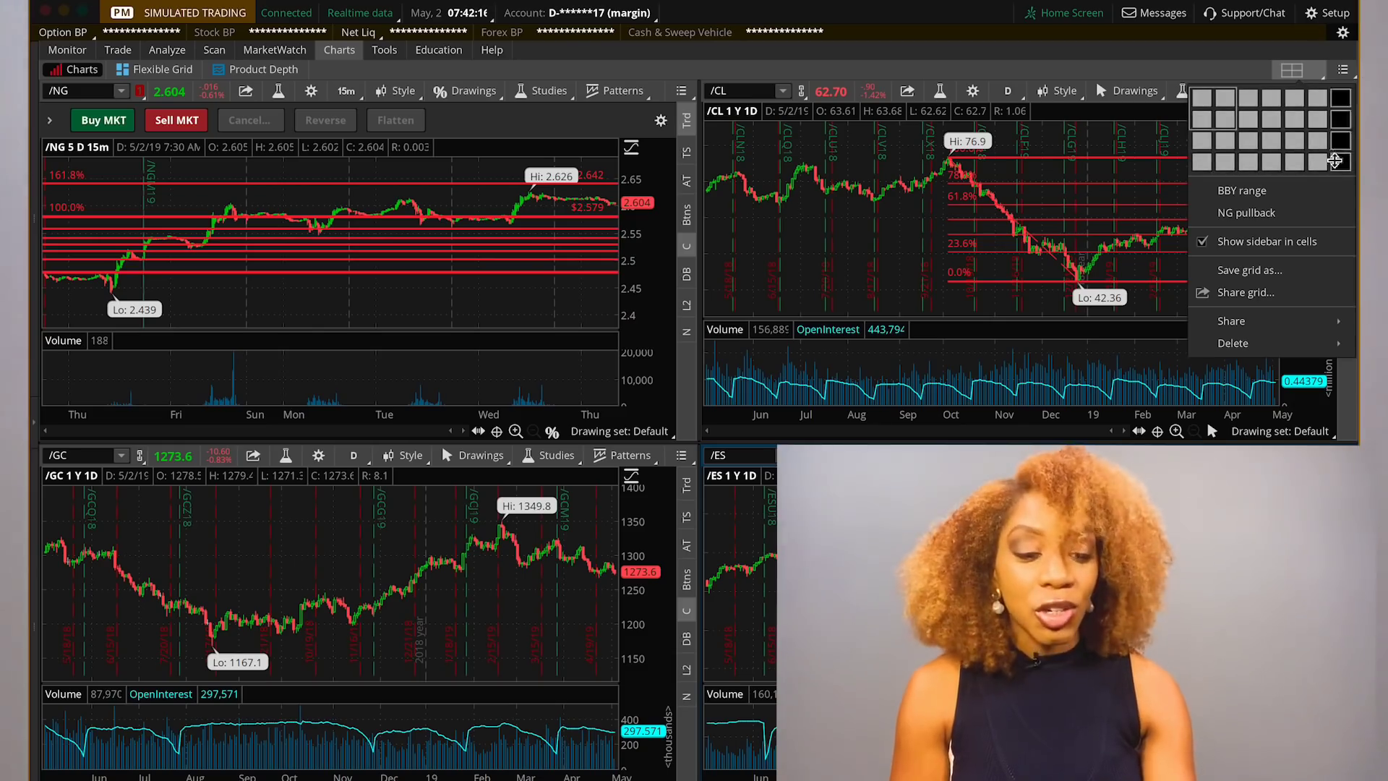
left_click(1317, 163)
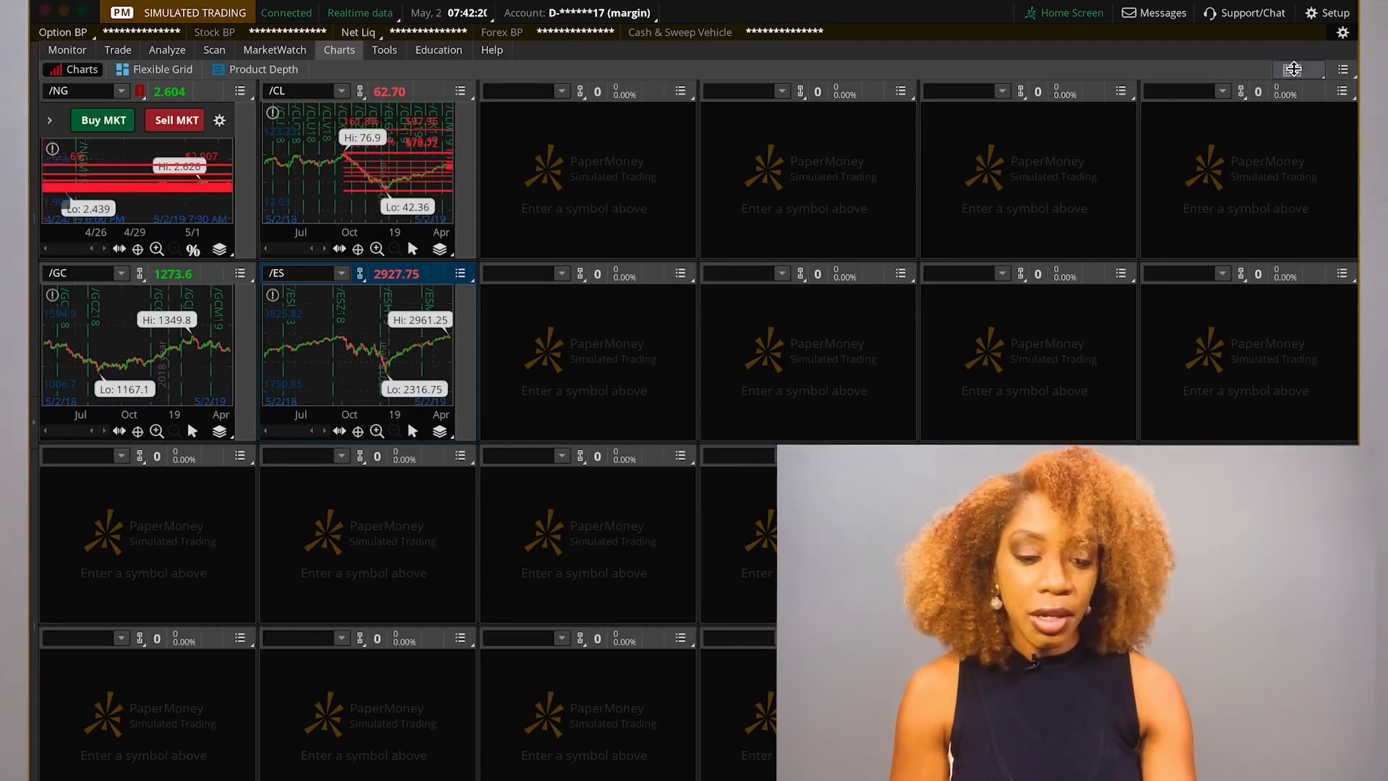
Step: Return to the 1x2 layout showing /6C and /NG, then view Activity and Positions
left_click(1294, 68)
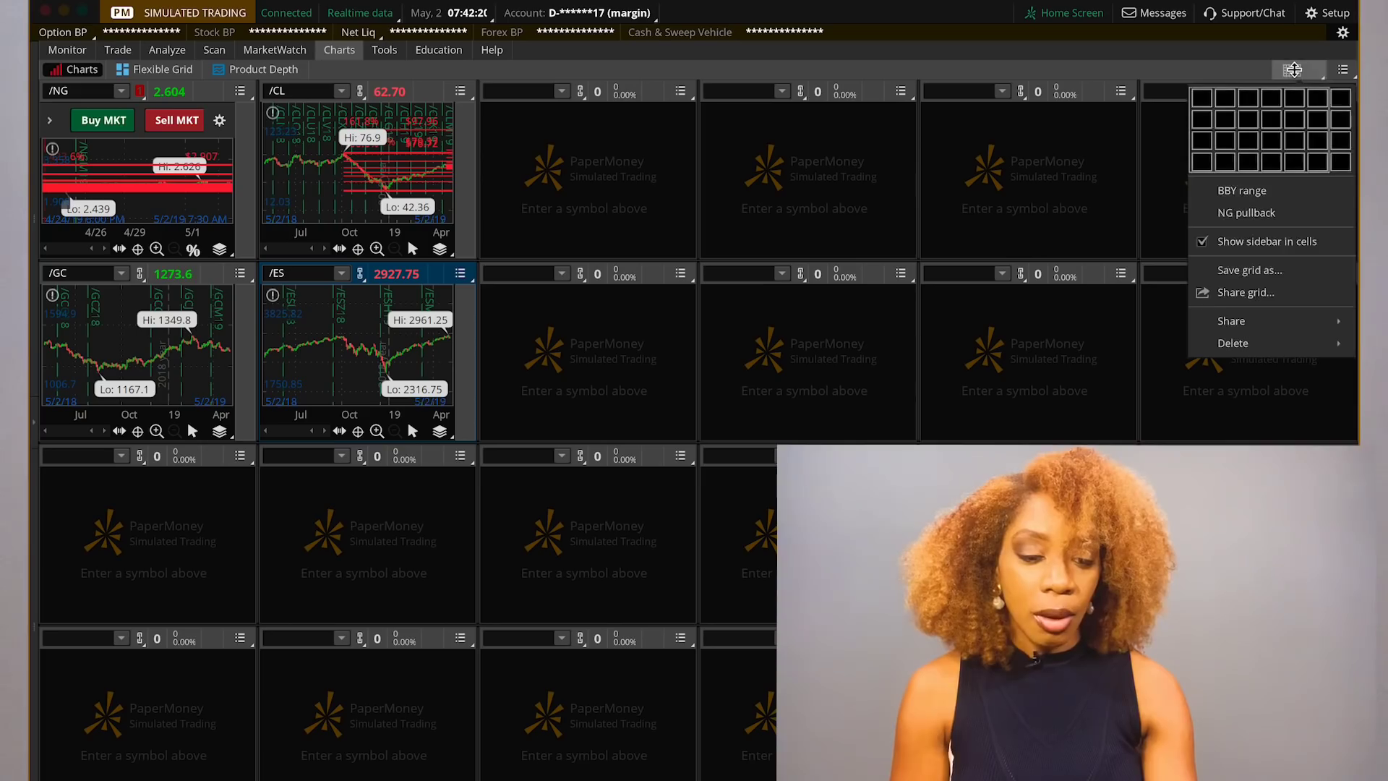
left_click(1222, 97)
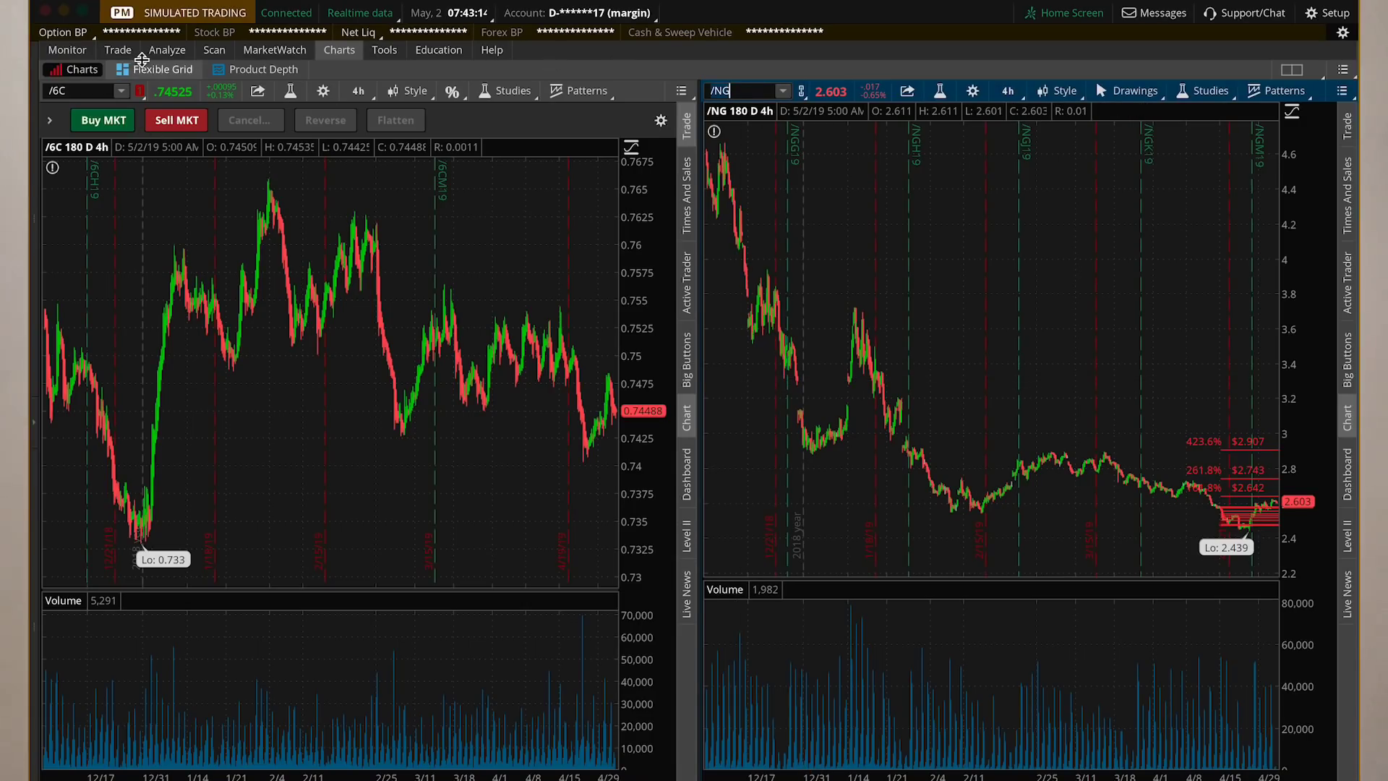
left_click(67, 49)
Step: Review the positions, then bring up the /6C Trade page with expirations MAY 19 to MAR 20
mouse_move(101, 53)
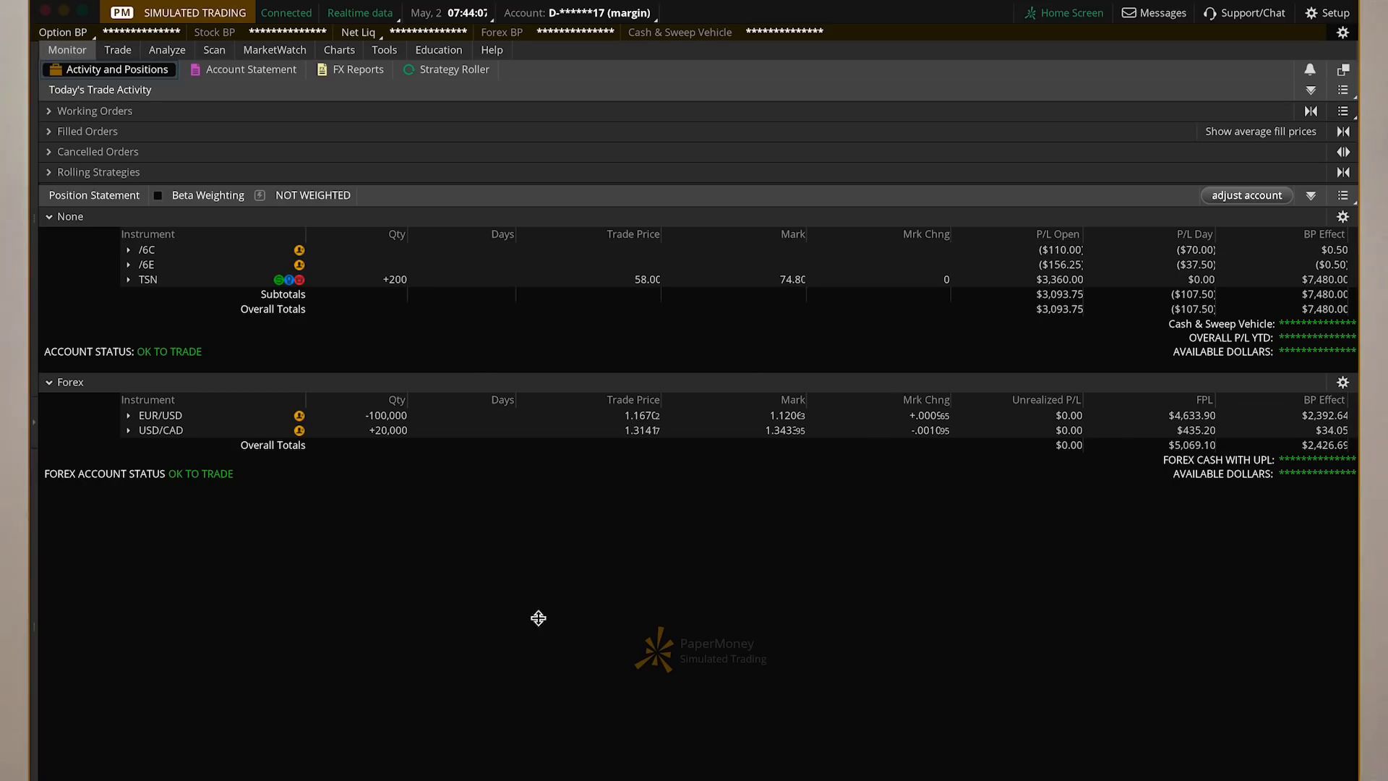
left_click(117, 49)
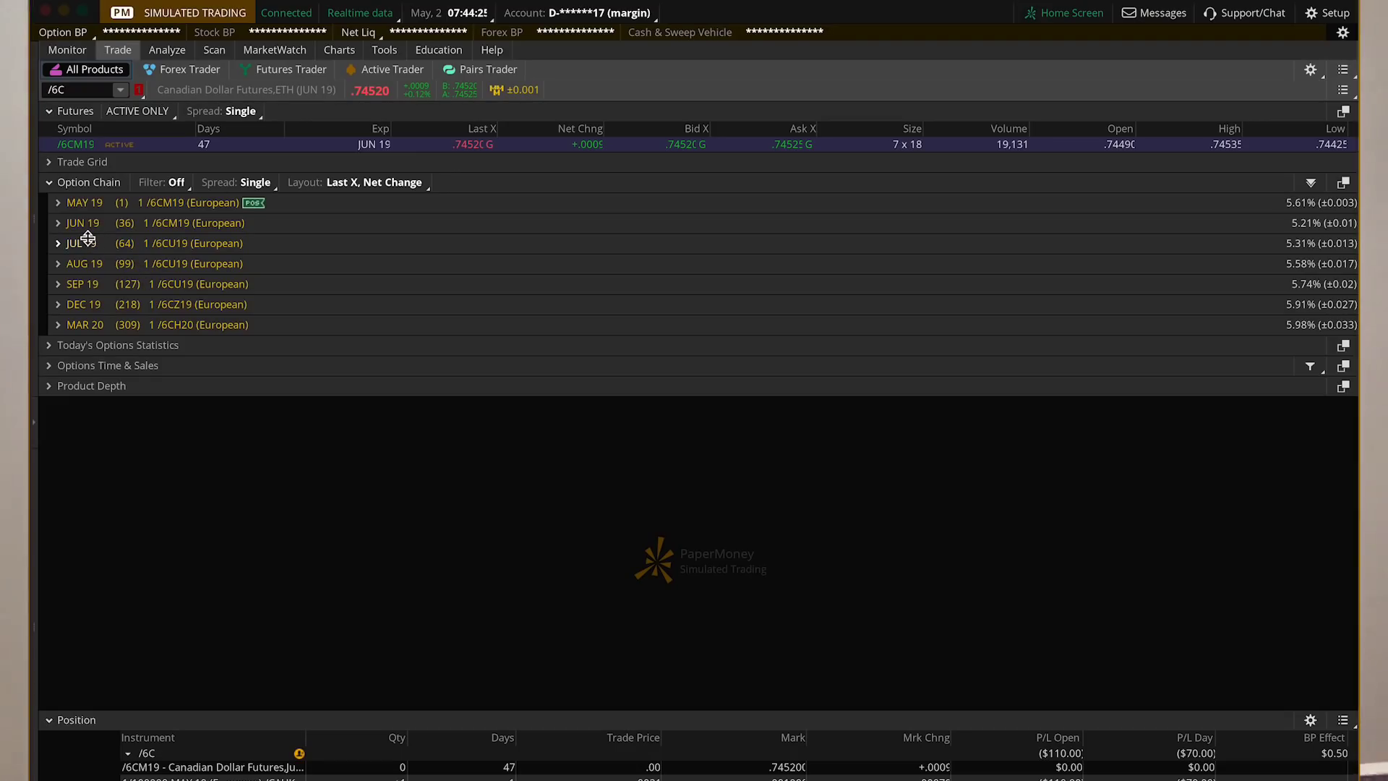
Step: Expand the MAY 19 /6C strikes (0.73 to 0.7625) and start entering AA as a new symbol
left_click(59, 204)
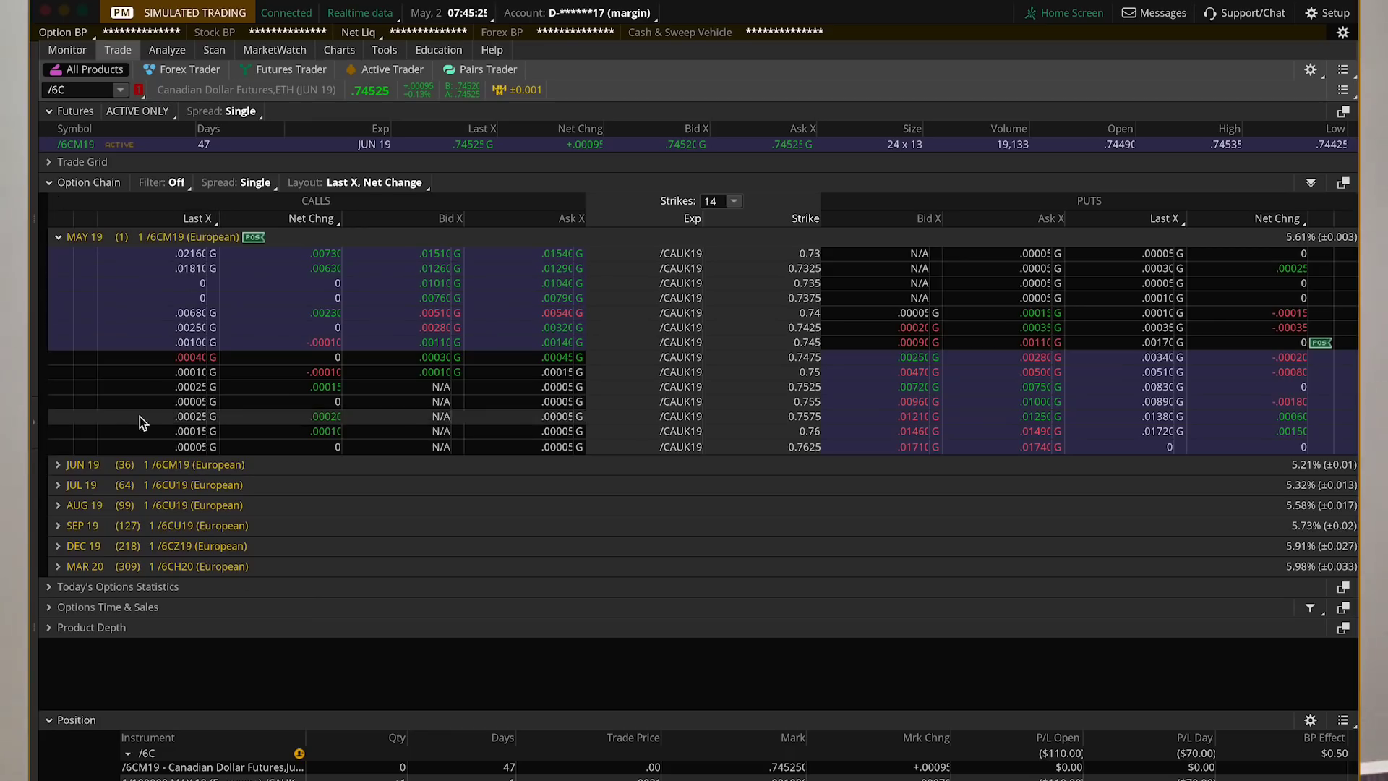
left_click(94, 90)
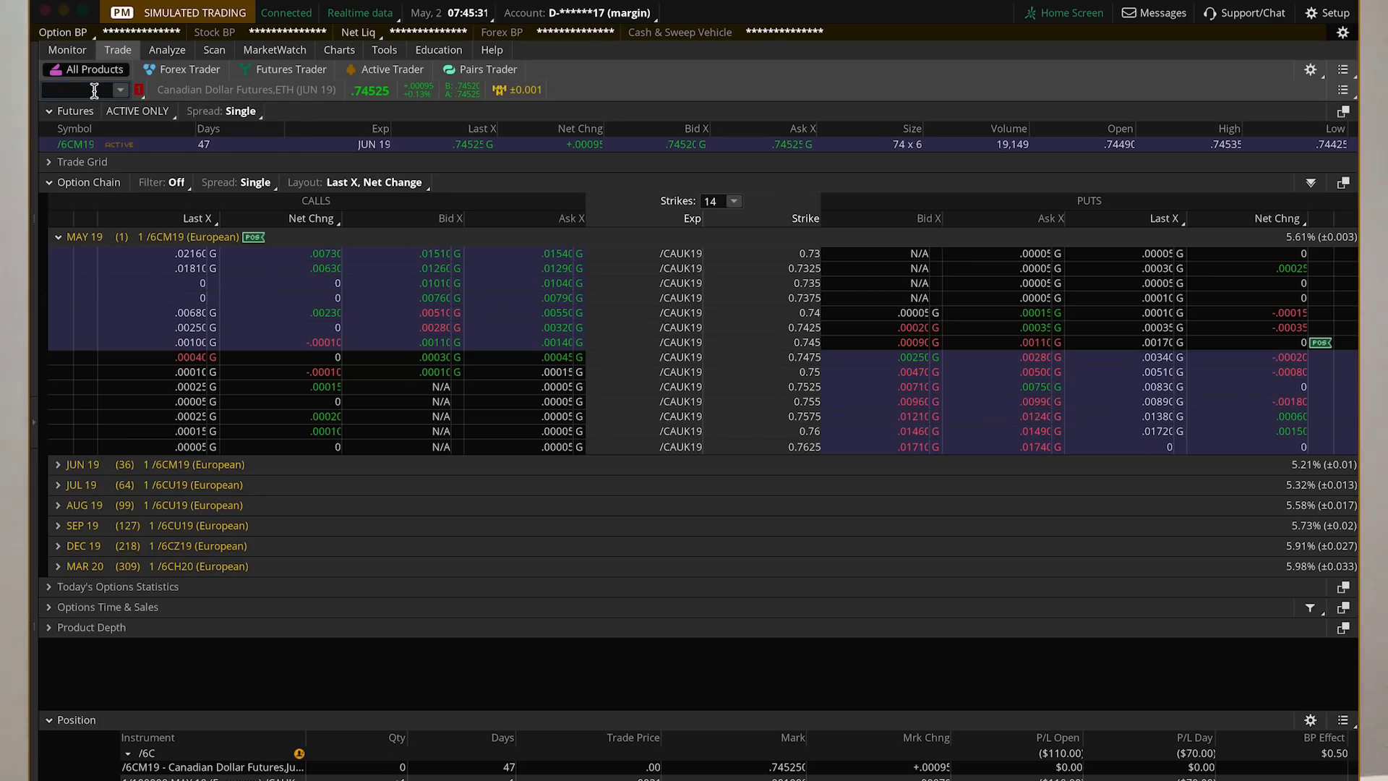
type("AAPL")
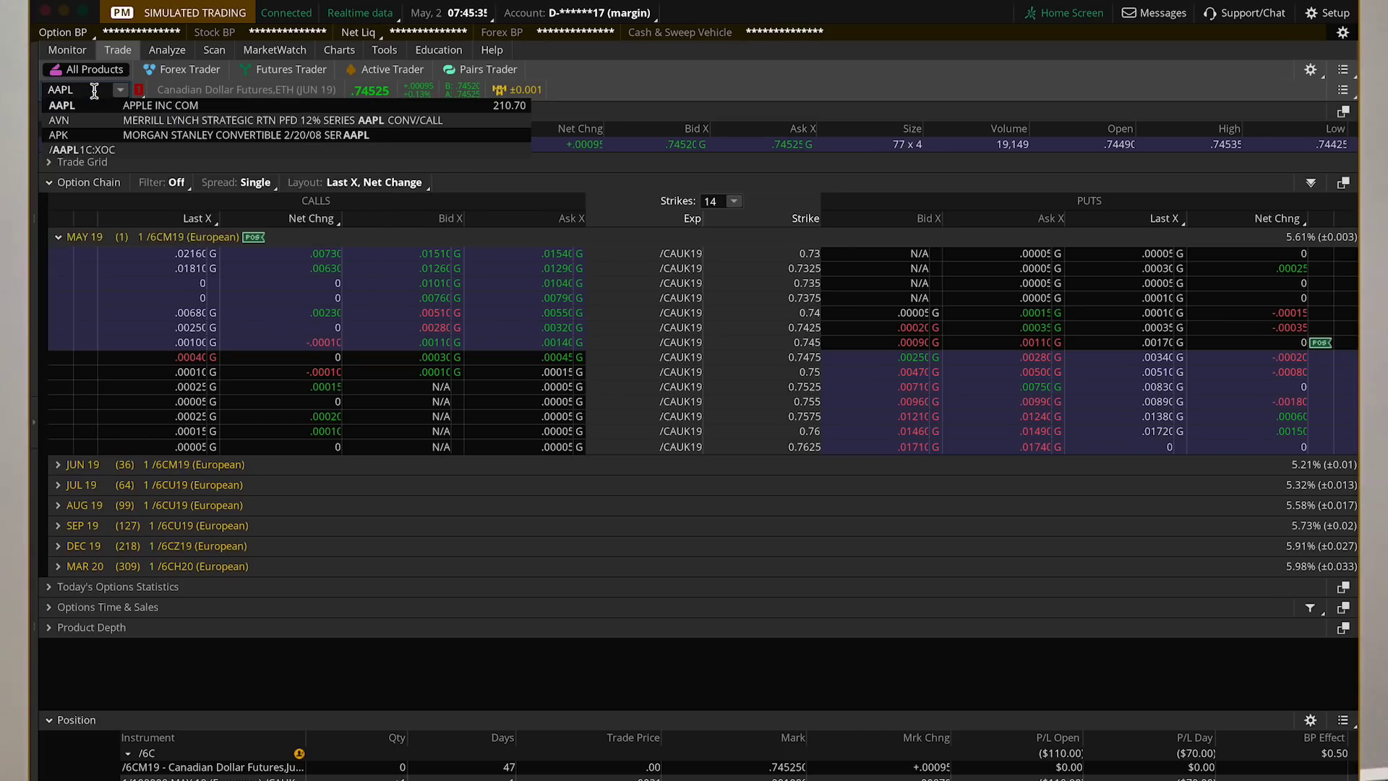
Step: Load Apple's AAPL option chain, then clear the symbol box
left_click(101, 104)
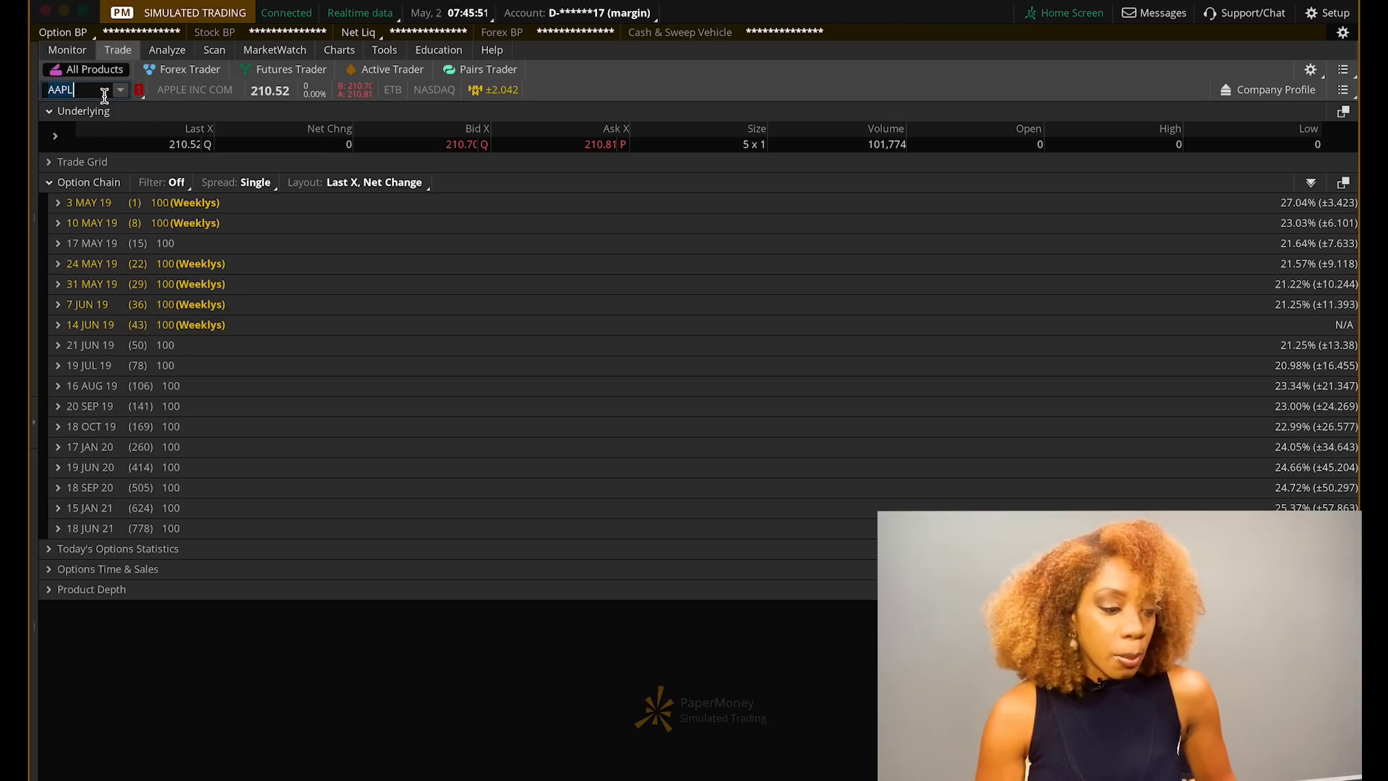
key("BackSpace")
key("BackSpace")
key("BackSpace")
key("BackSpace")
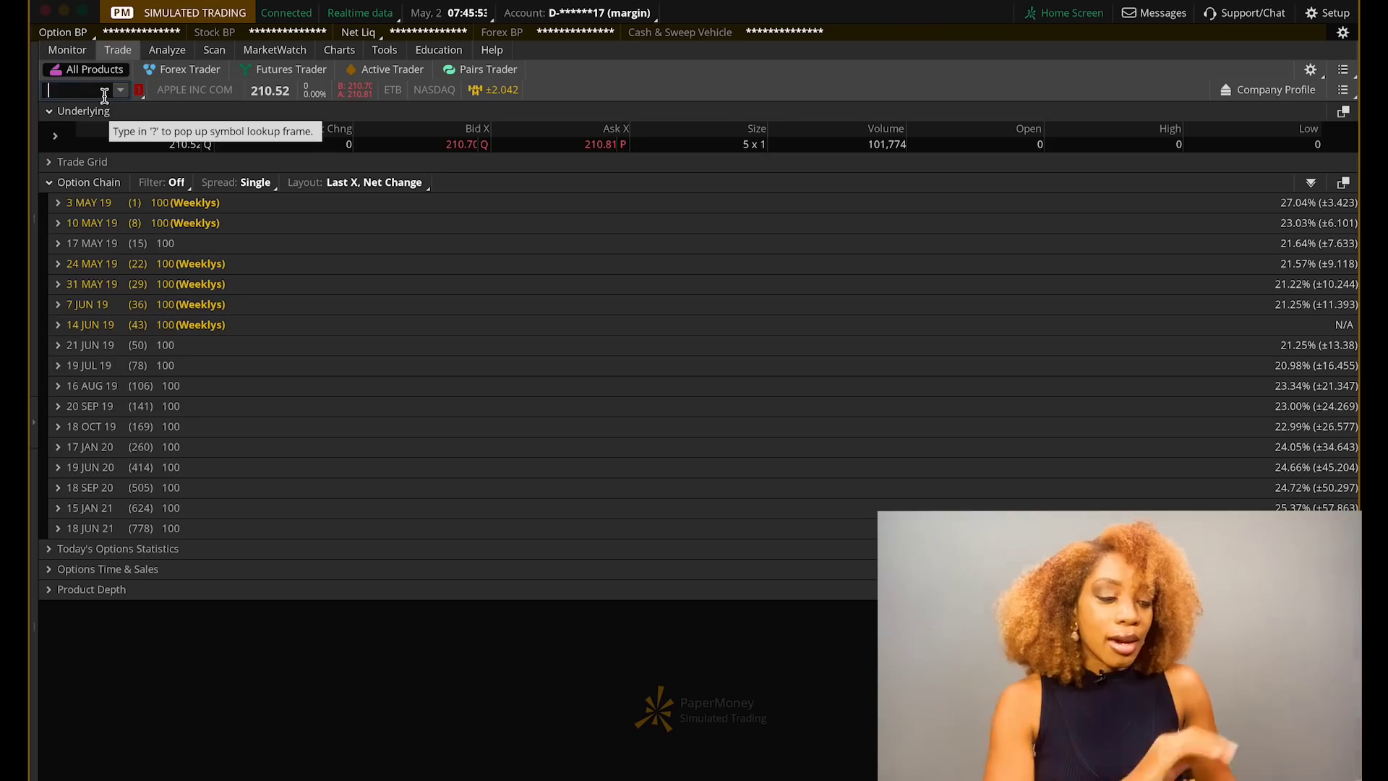
Step: Load the /6E option chain, expand JUN 19, and start a buy of the 1.12 put
type("/6E")
key("Return")
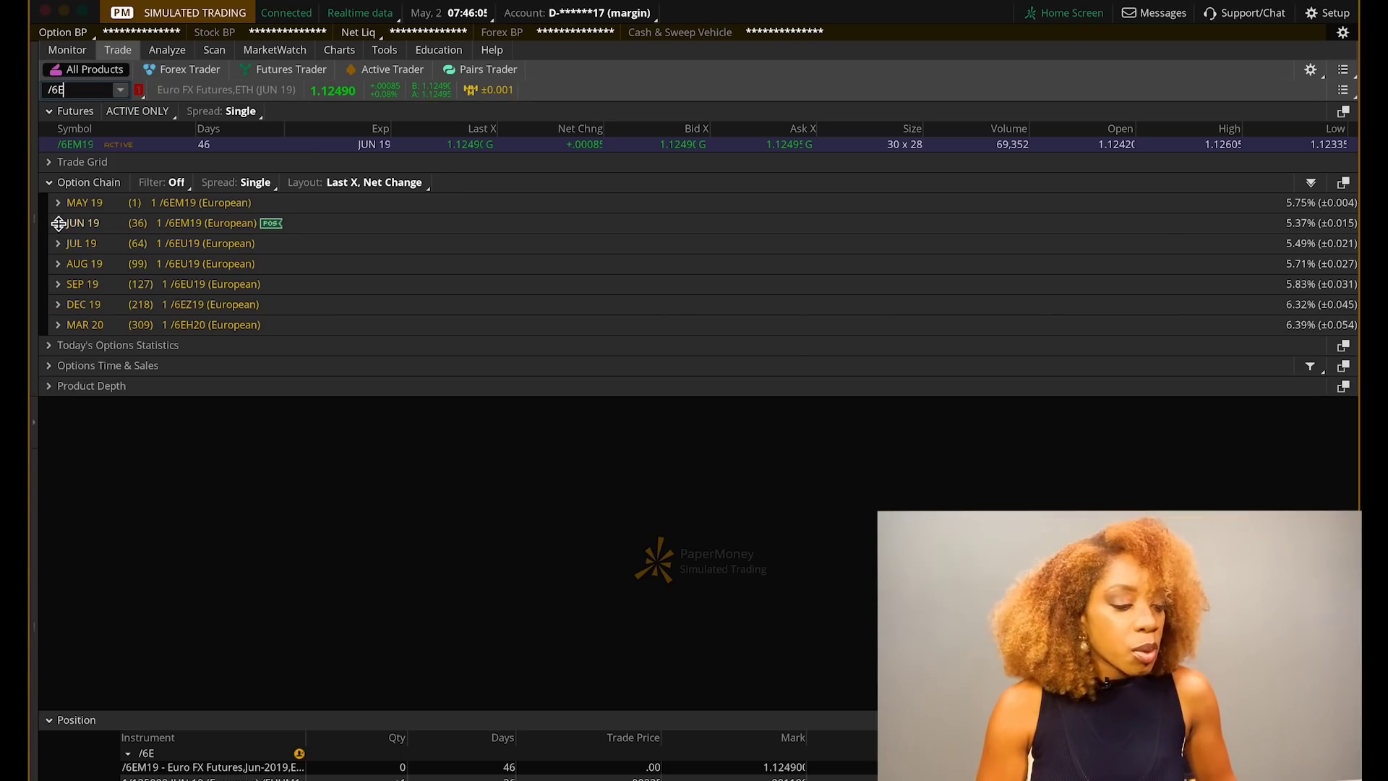
left_click(58, 223)
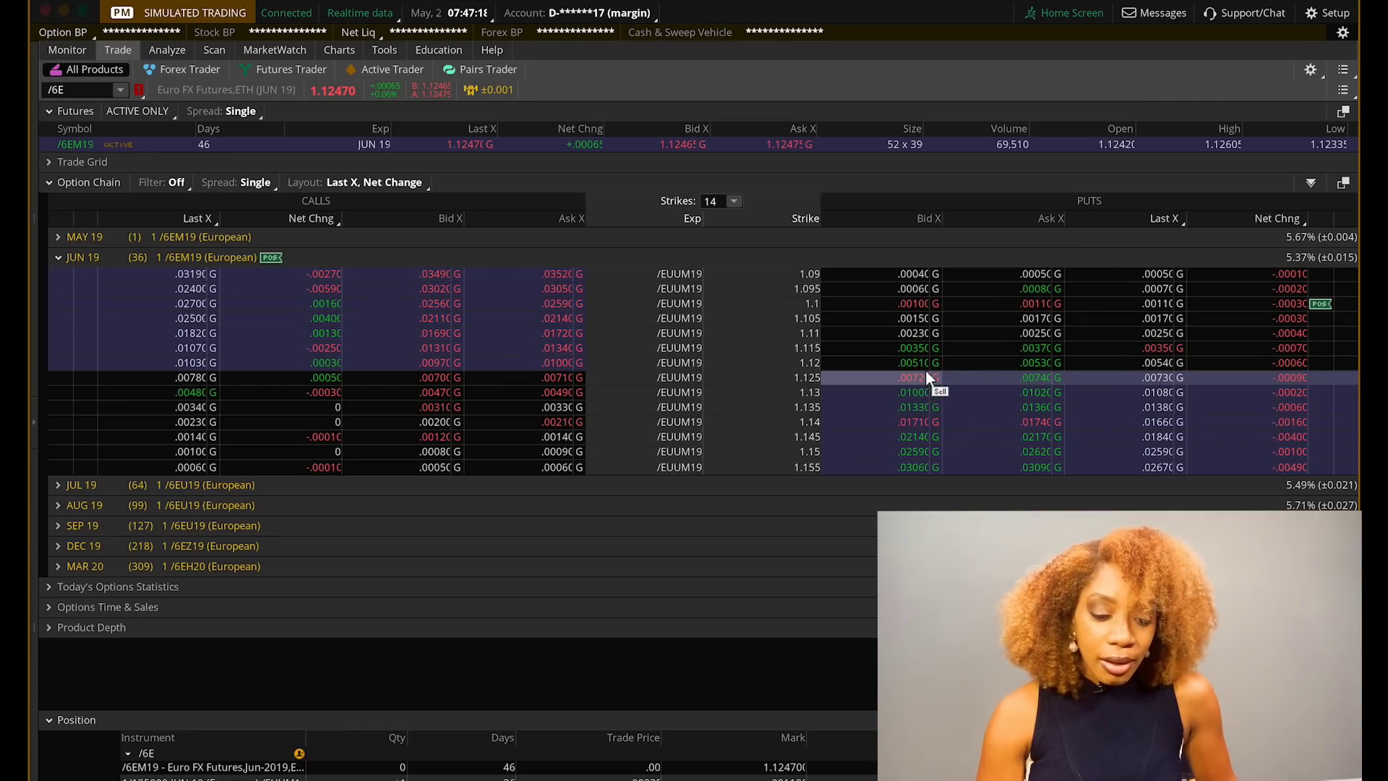
left_click(1035, 361)
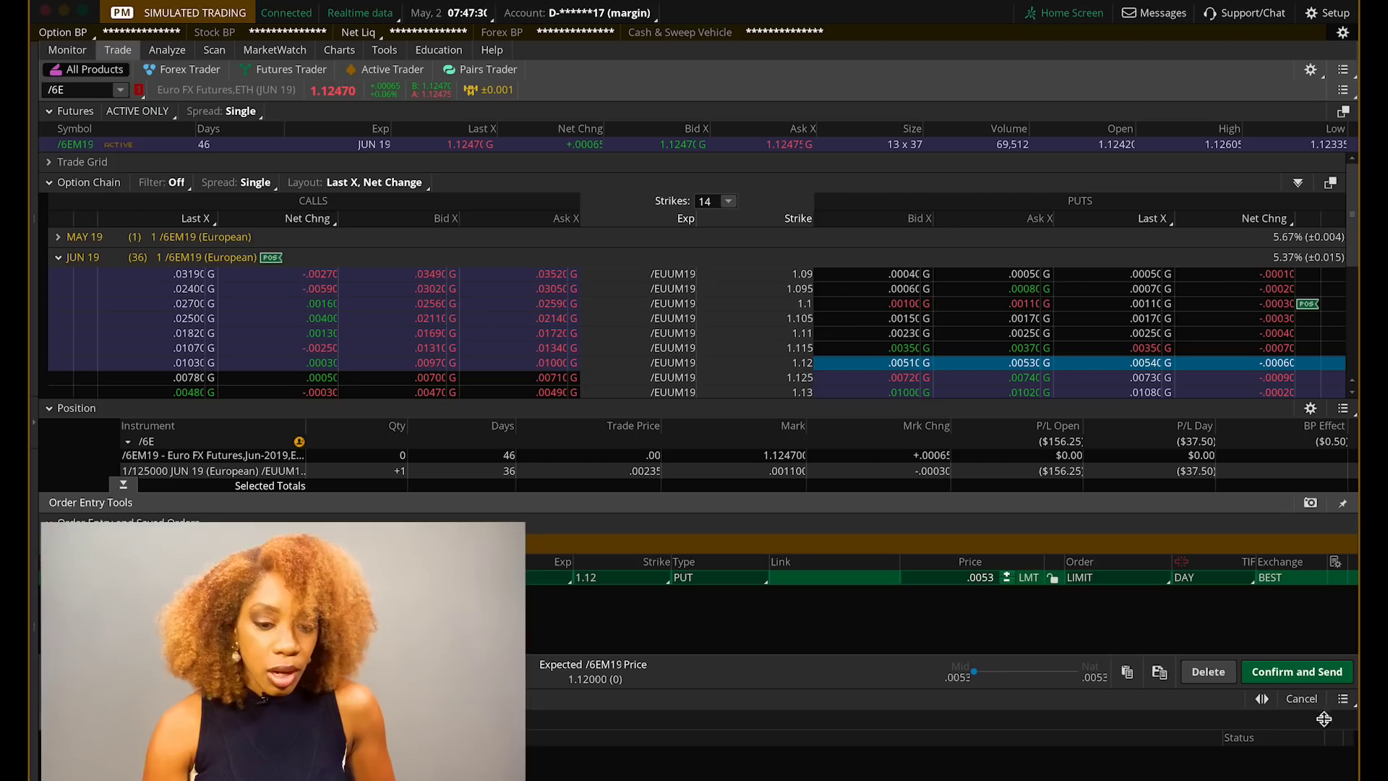
Step: Review the JUN 19 1.12 /6E put buy at 0.0053 in the order confirmation
left_click(1285, 674)
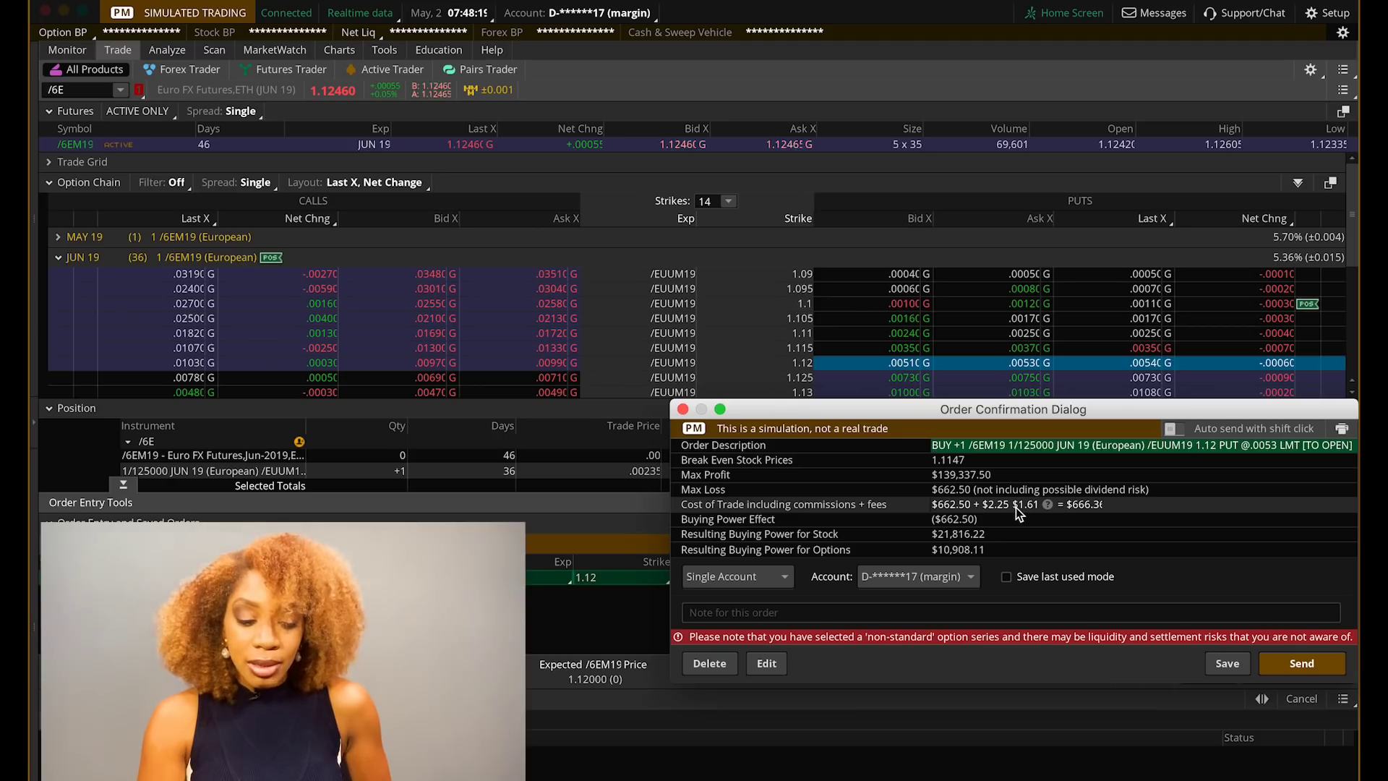
Step: Dismiss the order confirmation without sending, then open the number-of-strikes choices
key("Escape")
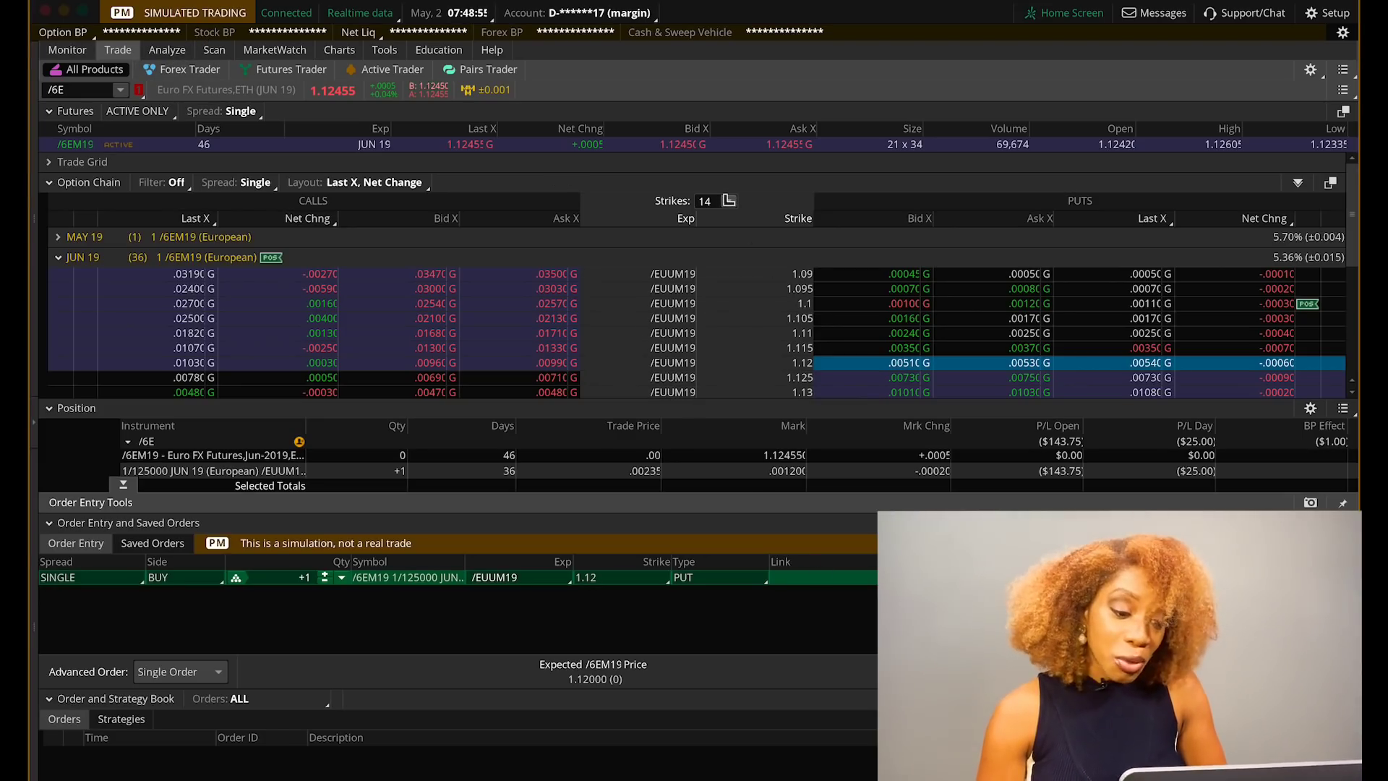
left_click(729, 200)
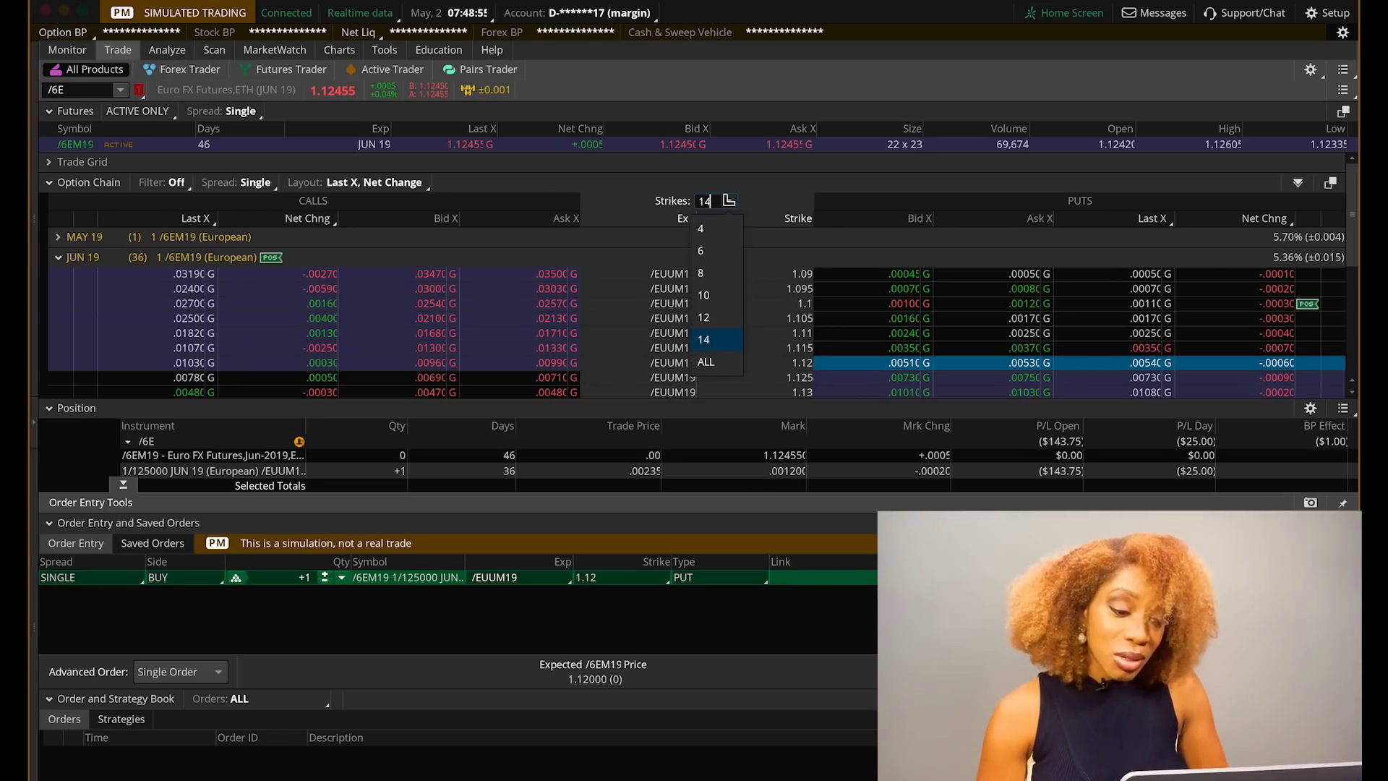
Step: Change the /6E JUN 19 chain's Strikes setting from 14 to ALL and browse the full strike list
left_click(711, 361)
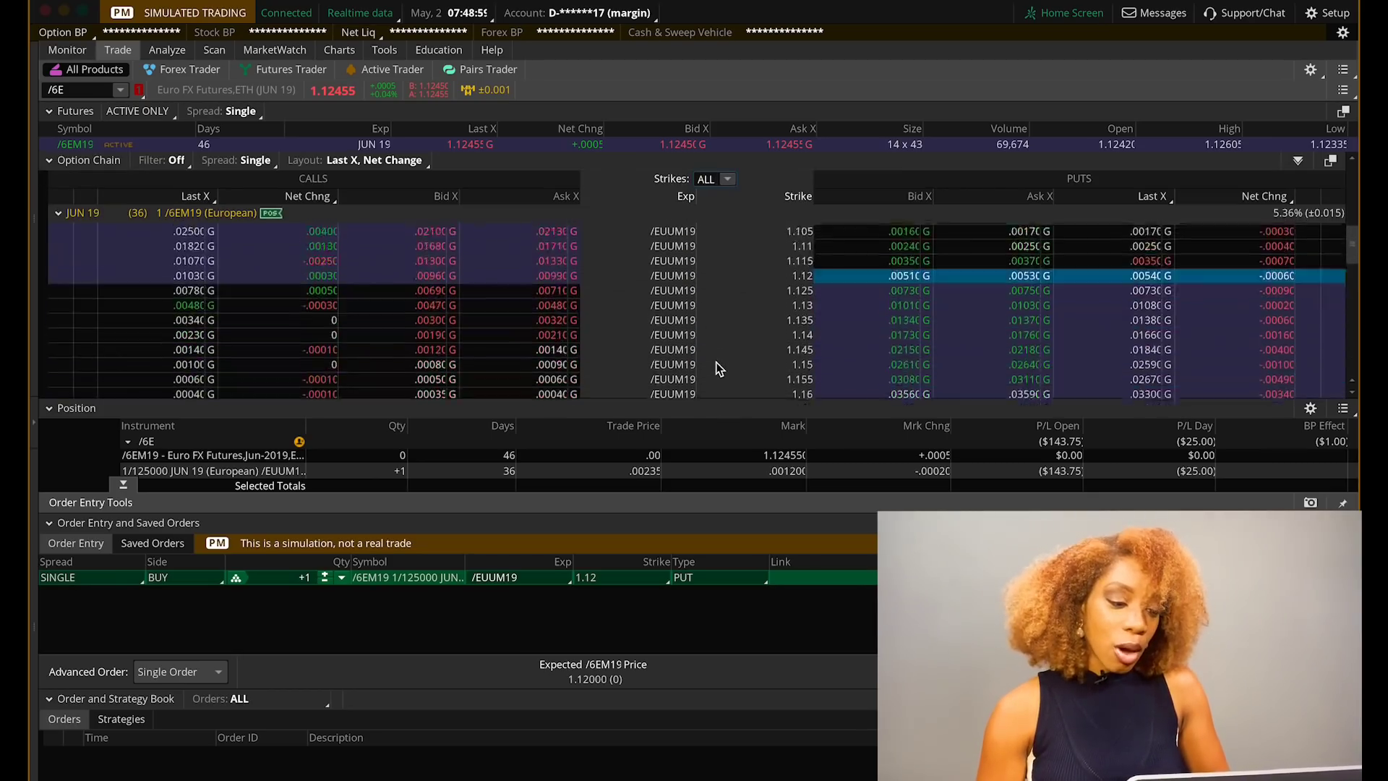
scroll(719, 368, "down", 7)
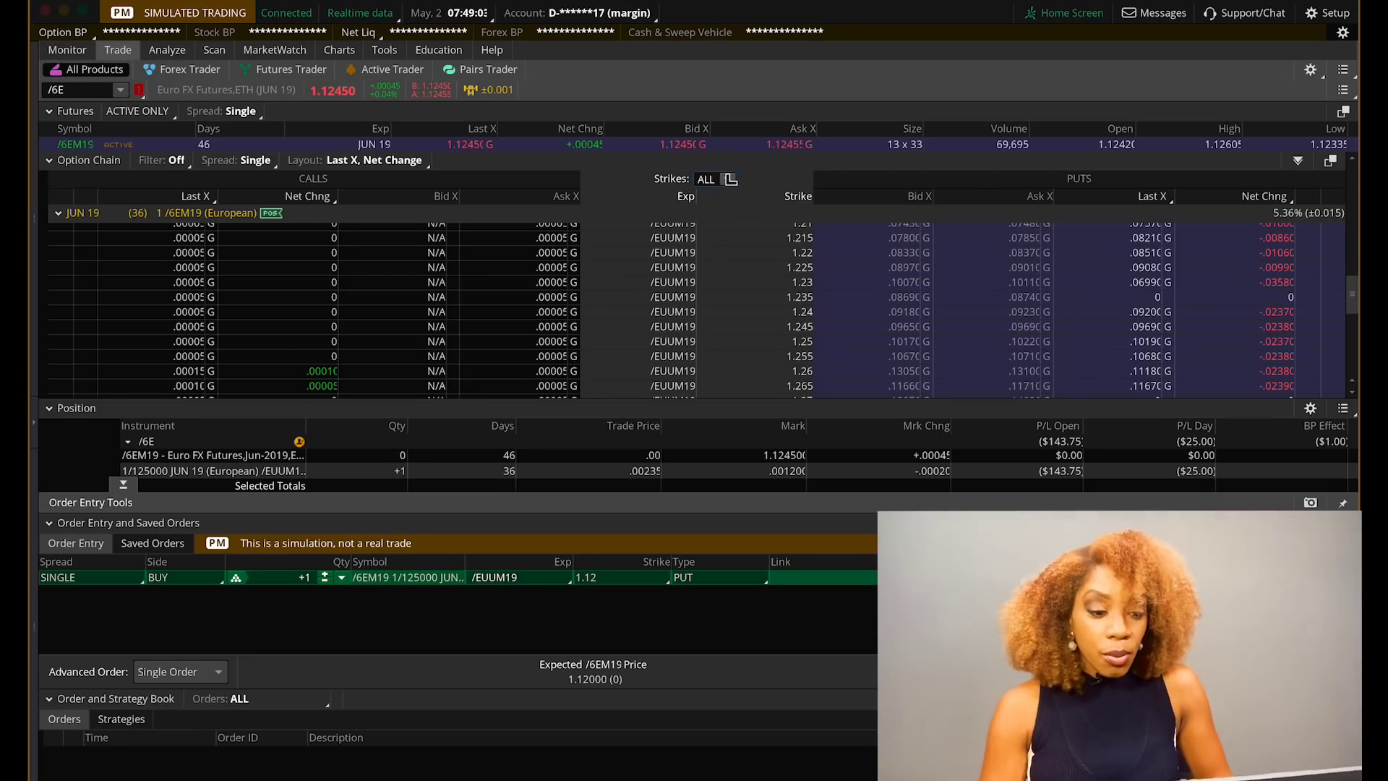
scroll(726, 274, "up", 8)
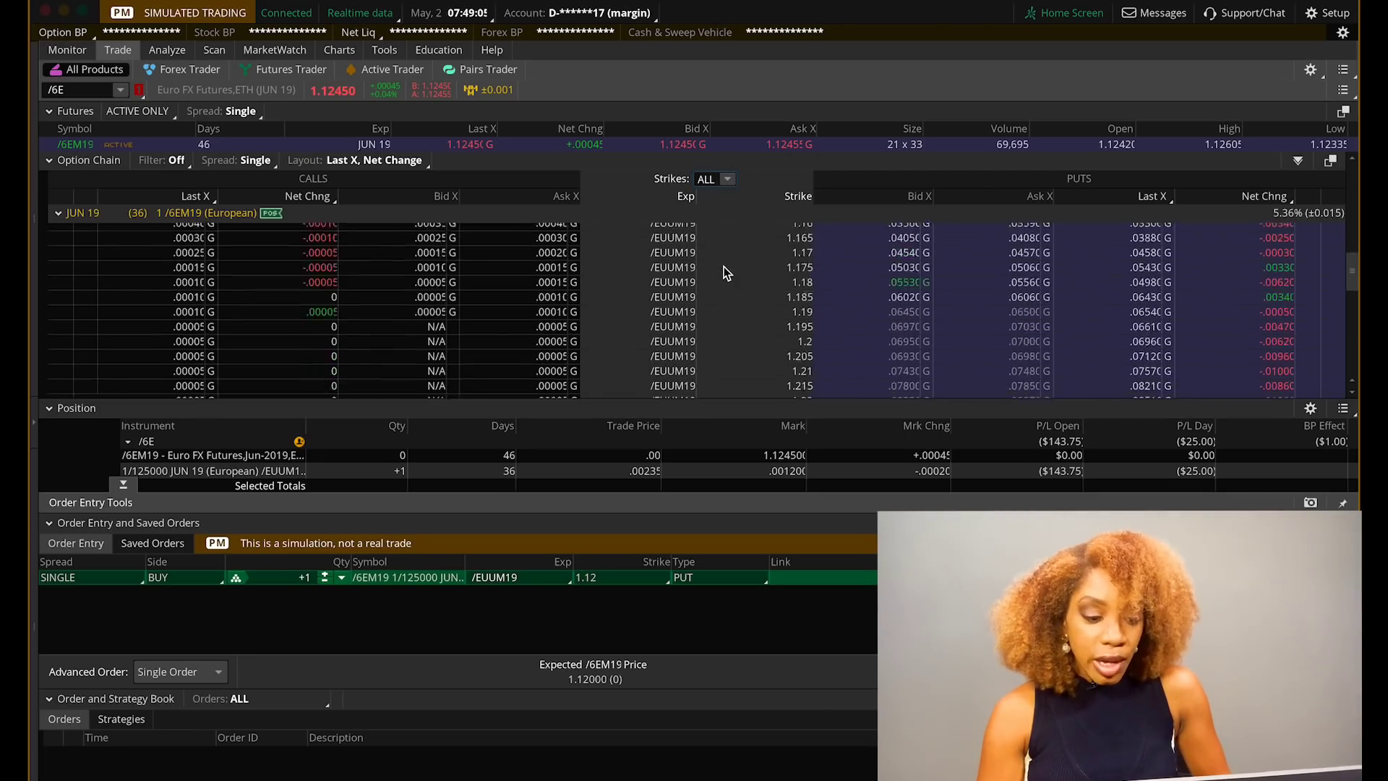
scroll(801, 260, "up", 9)
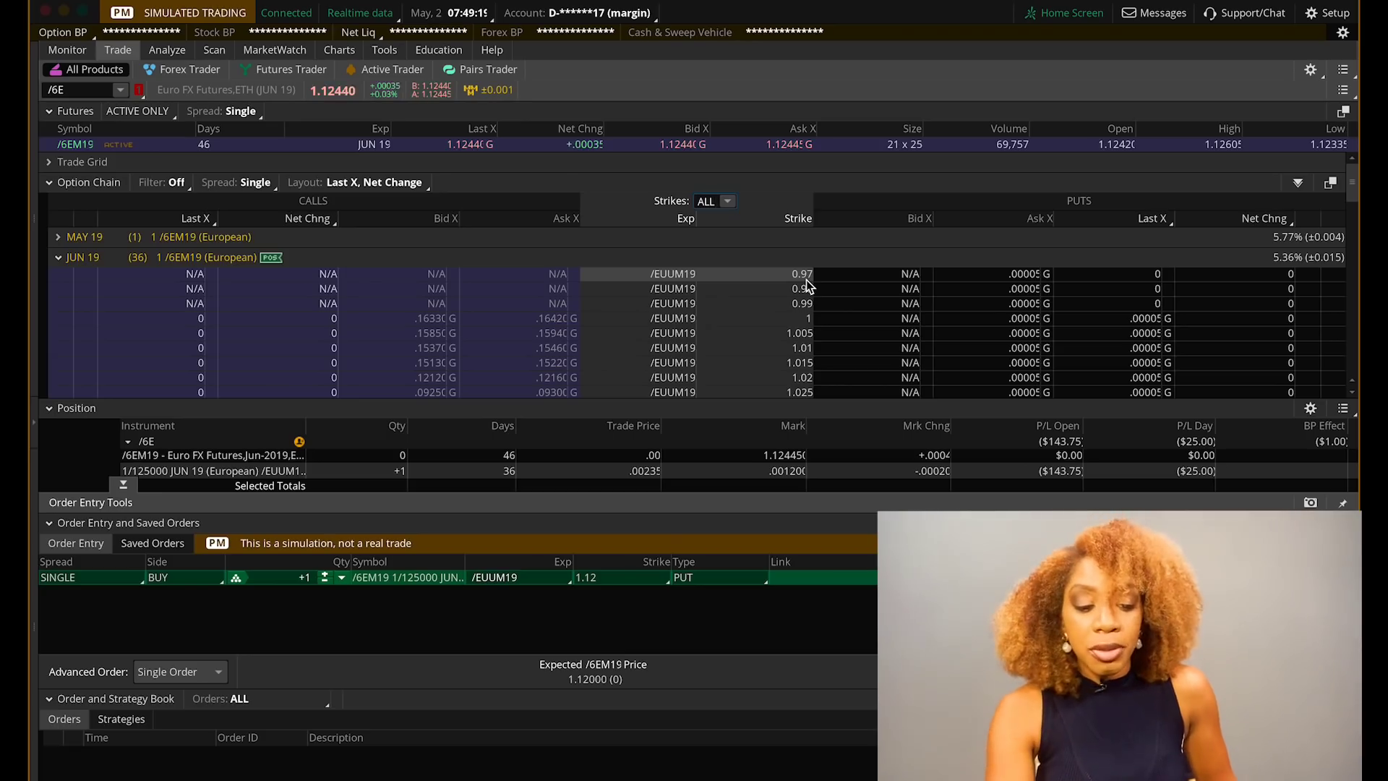
scroll(769, 363, "down", 8)
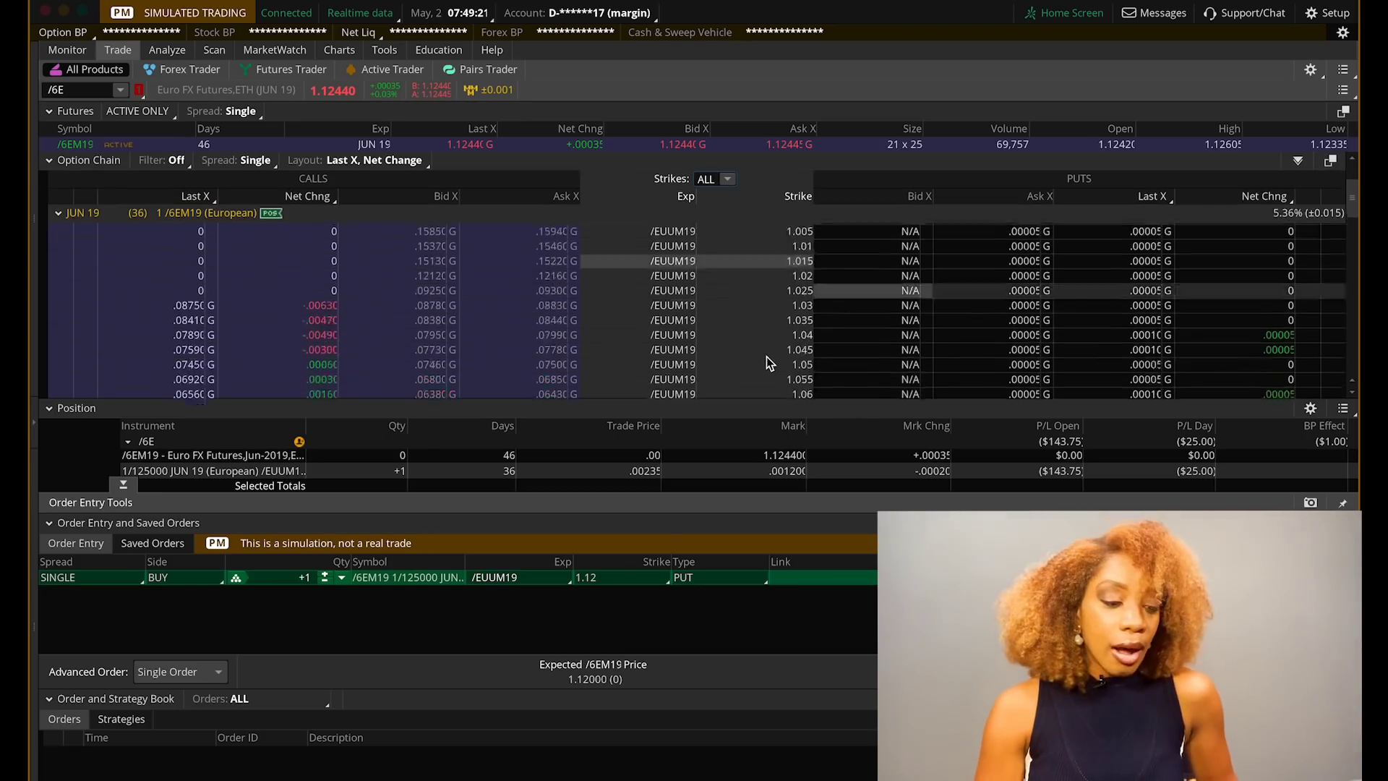
scroll(769, 363, "up", 1)
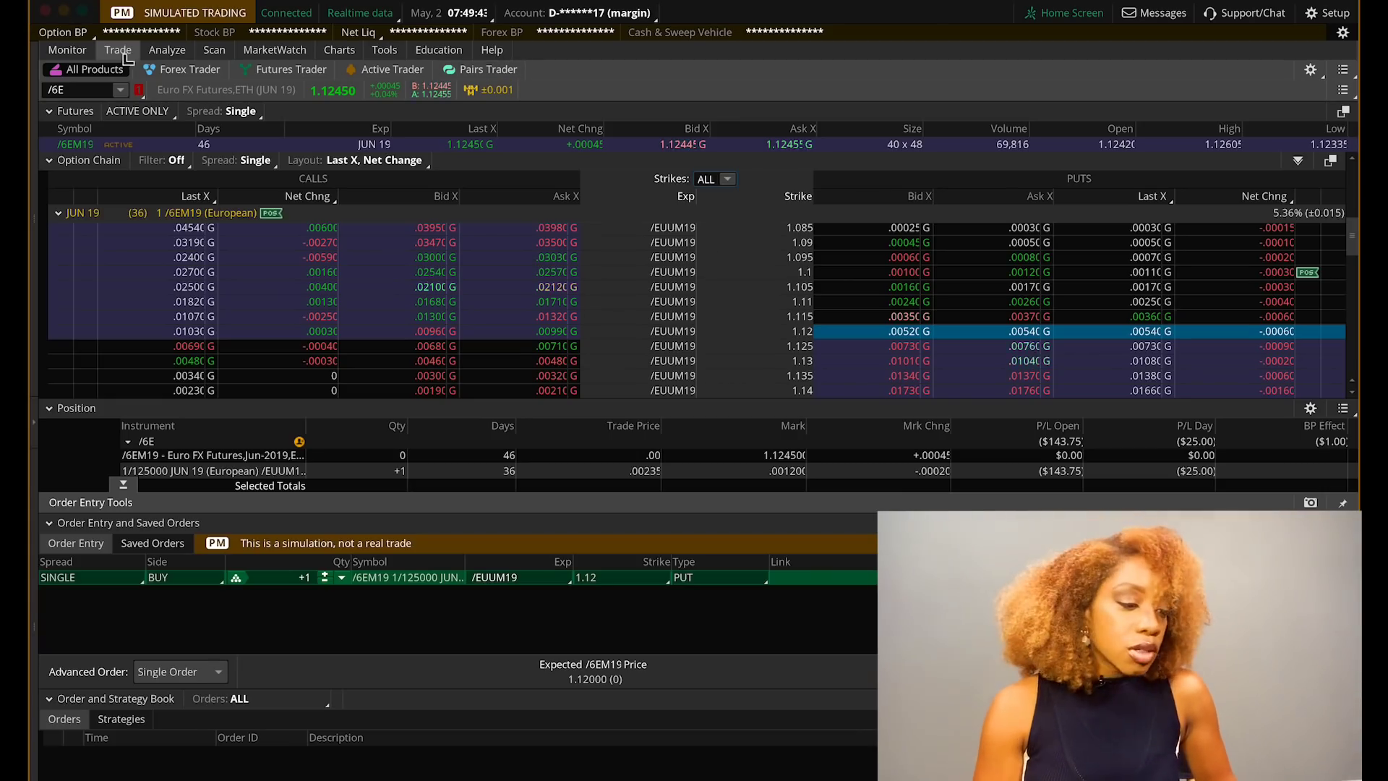
Step: Open Charts and switch to a 1x1 layout with one full-width /6E chart, then right-click the early-March low
left_click(177, 50)
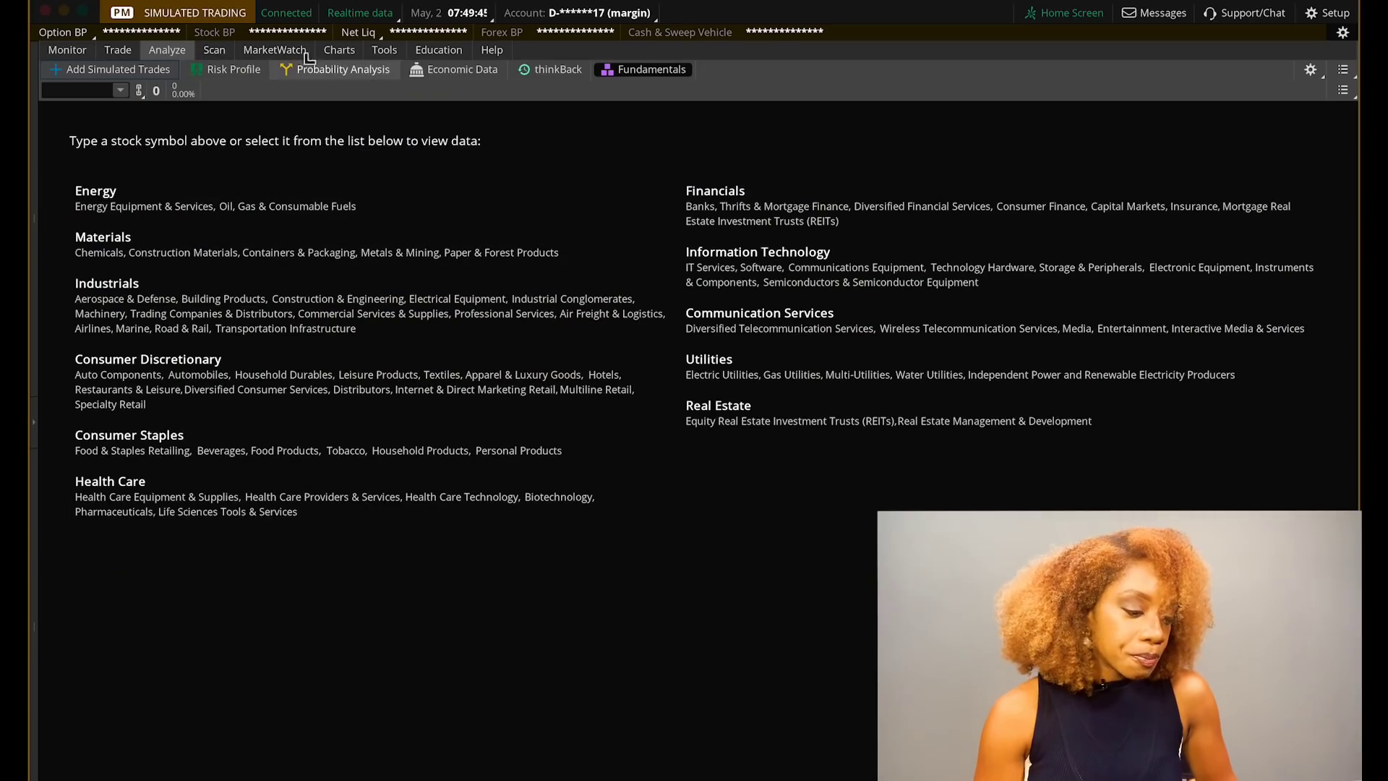
left_click(346, 48)
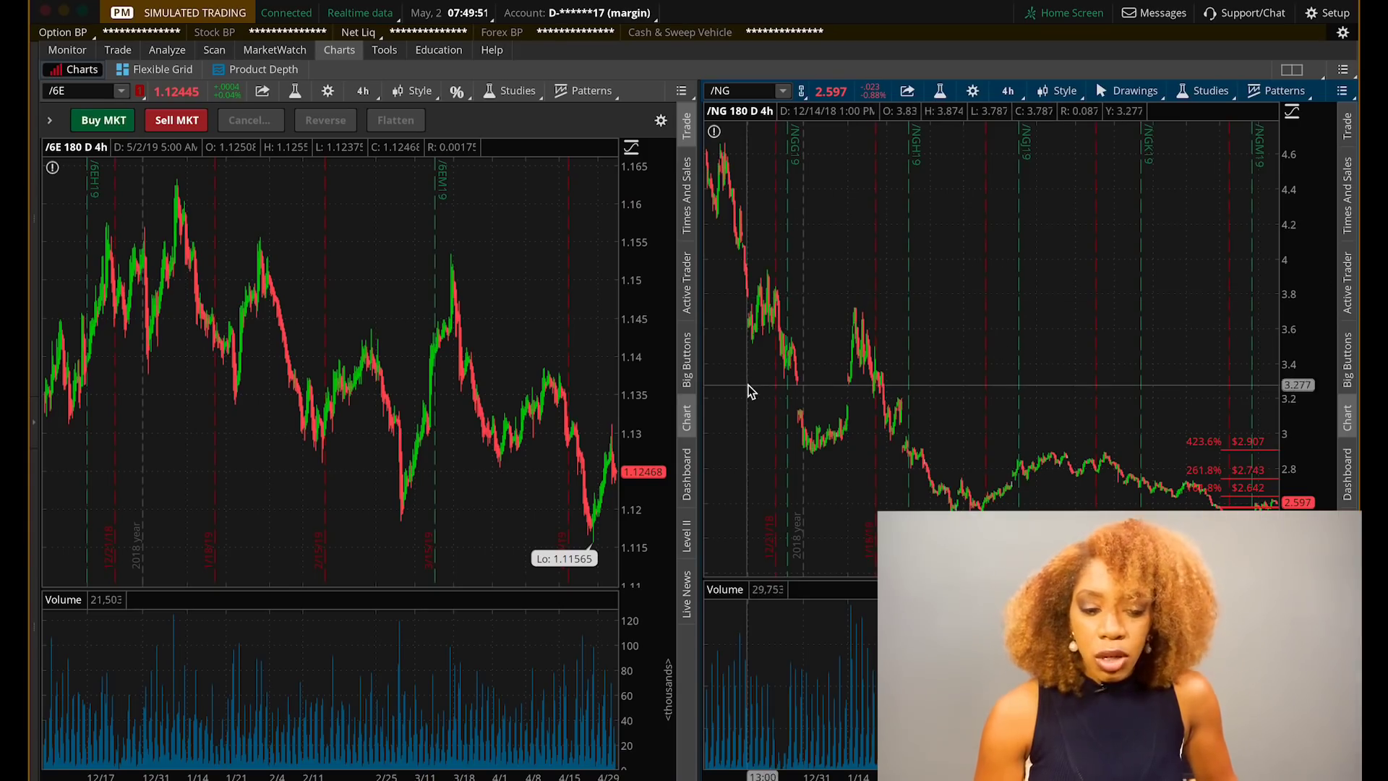
left_click(1292, 69)
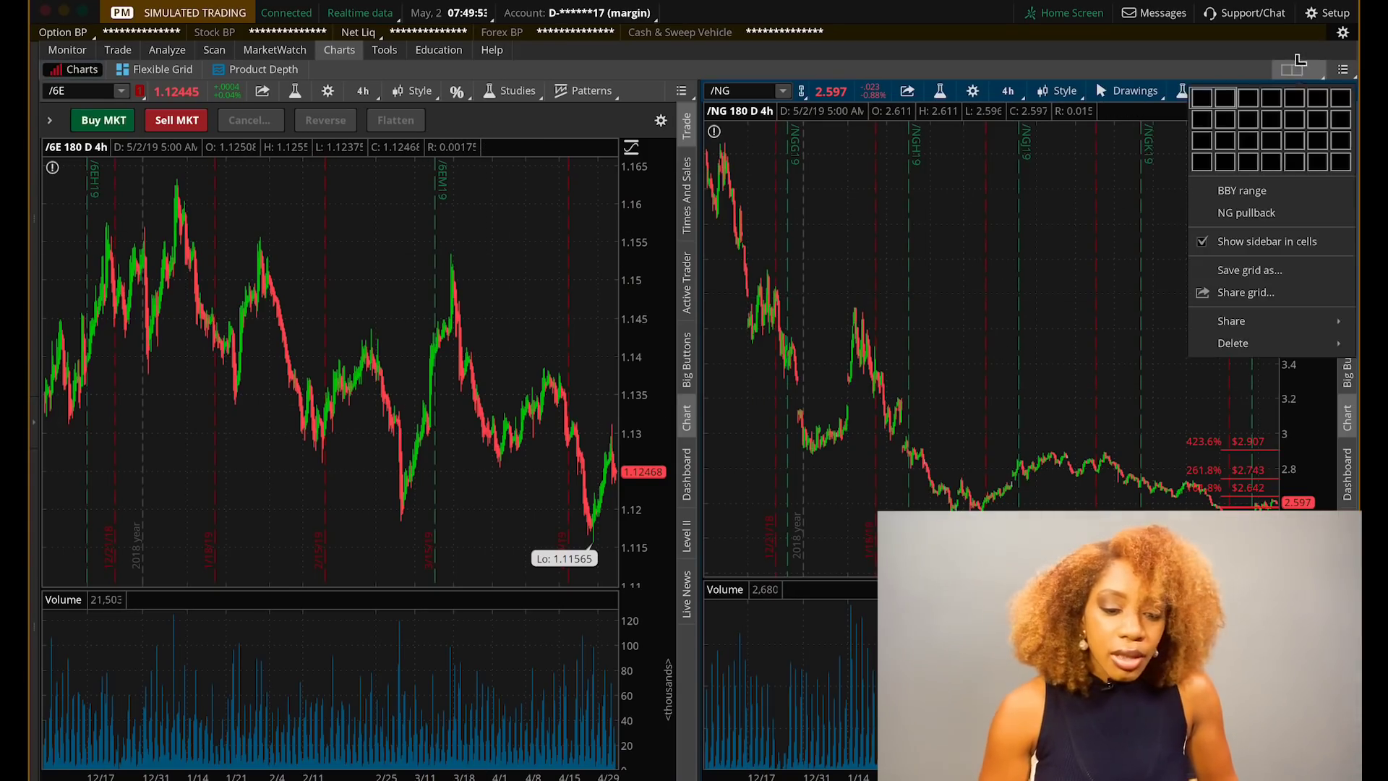
left_click(1204, 97)
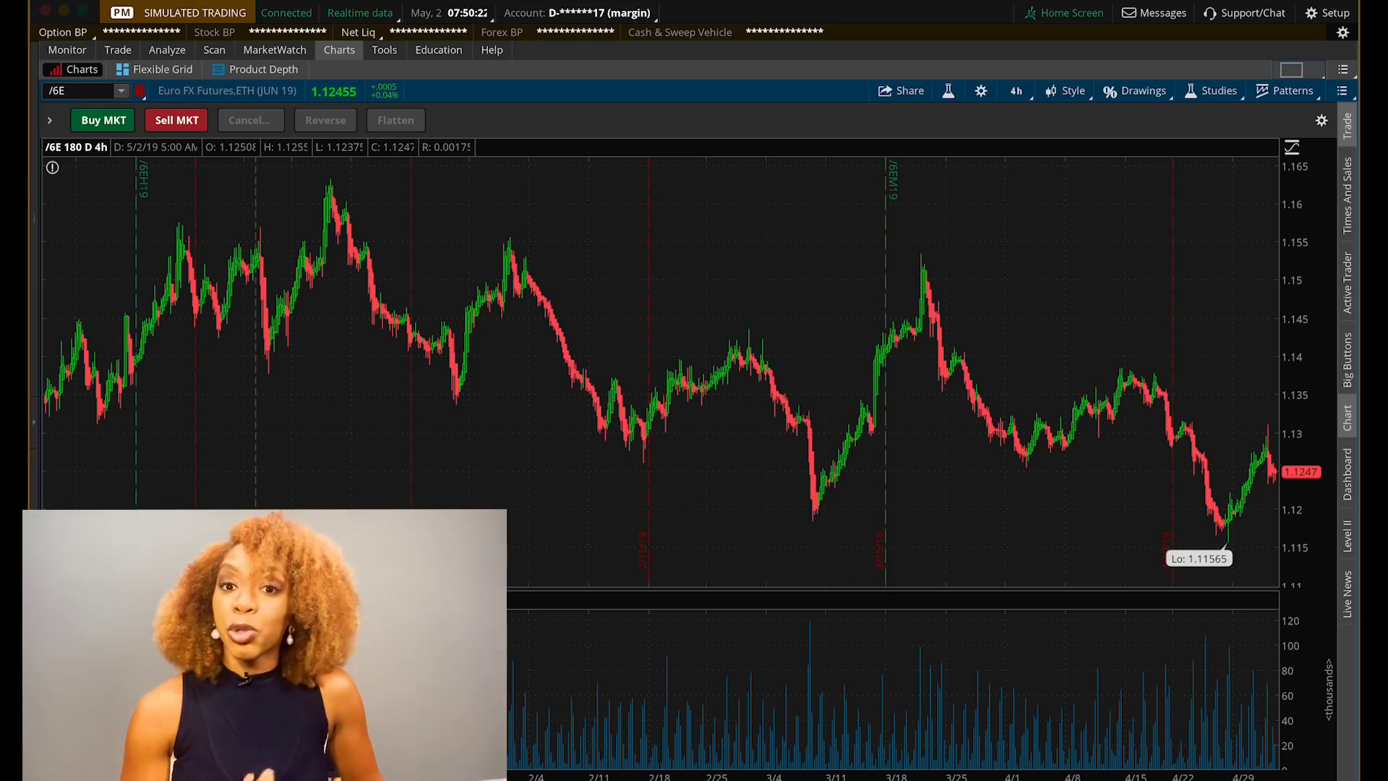
right_click(817, 516)
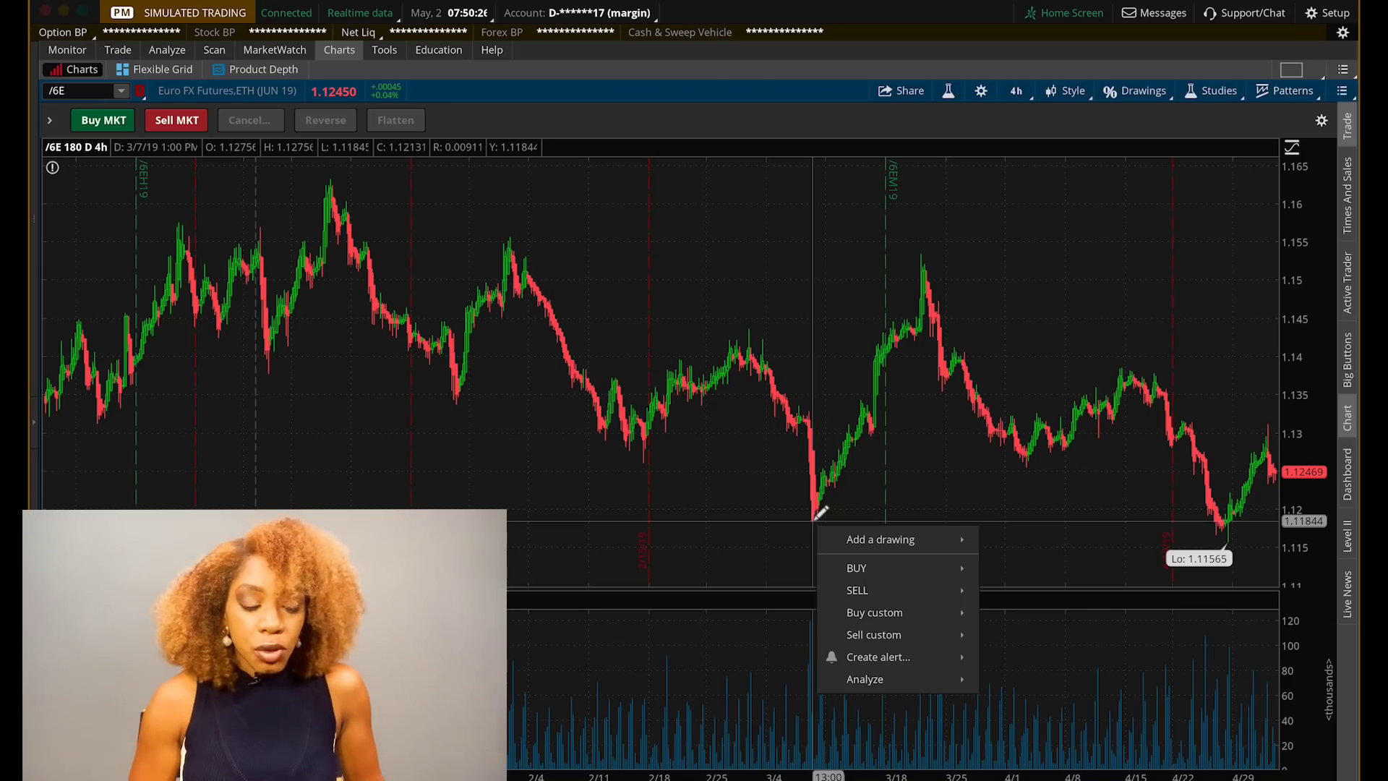
mouse_move(852, 537)
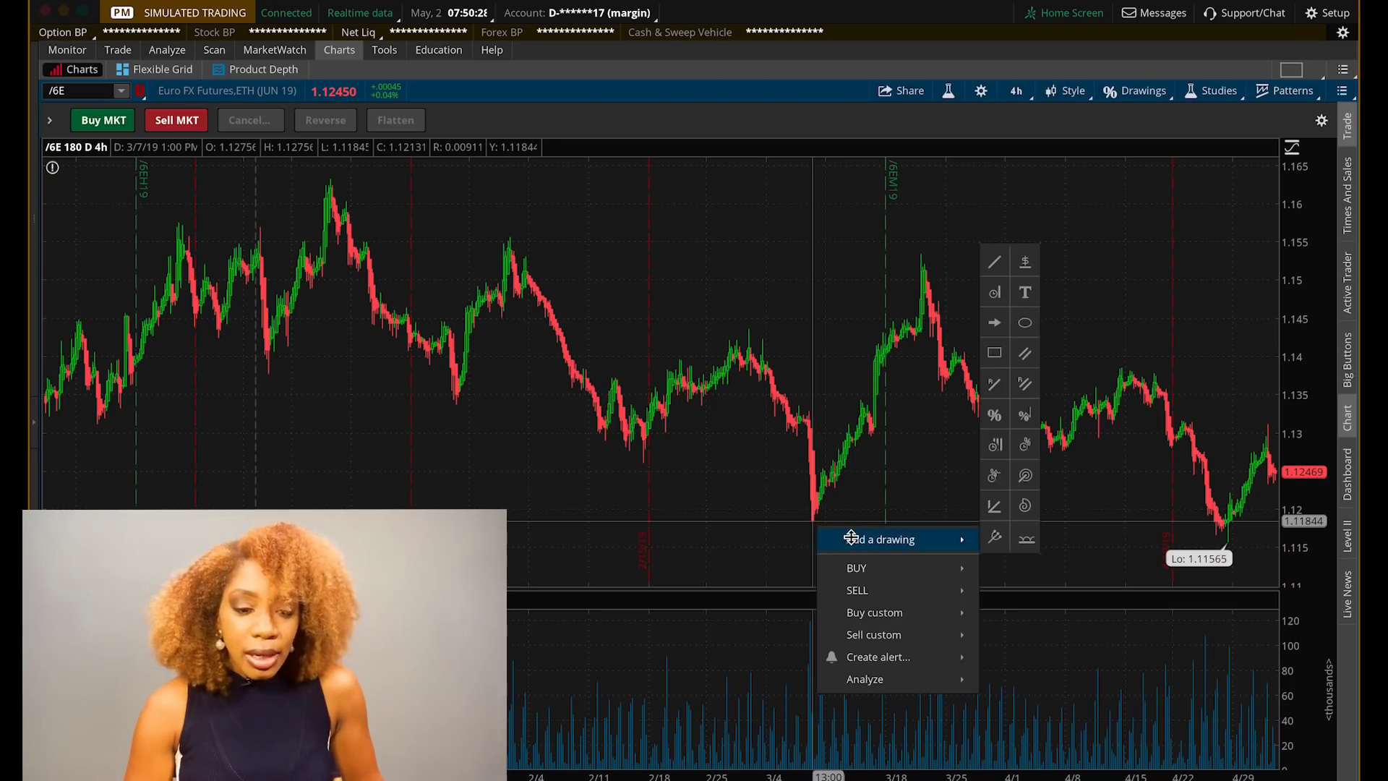
left_click(994, 412)
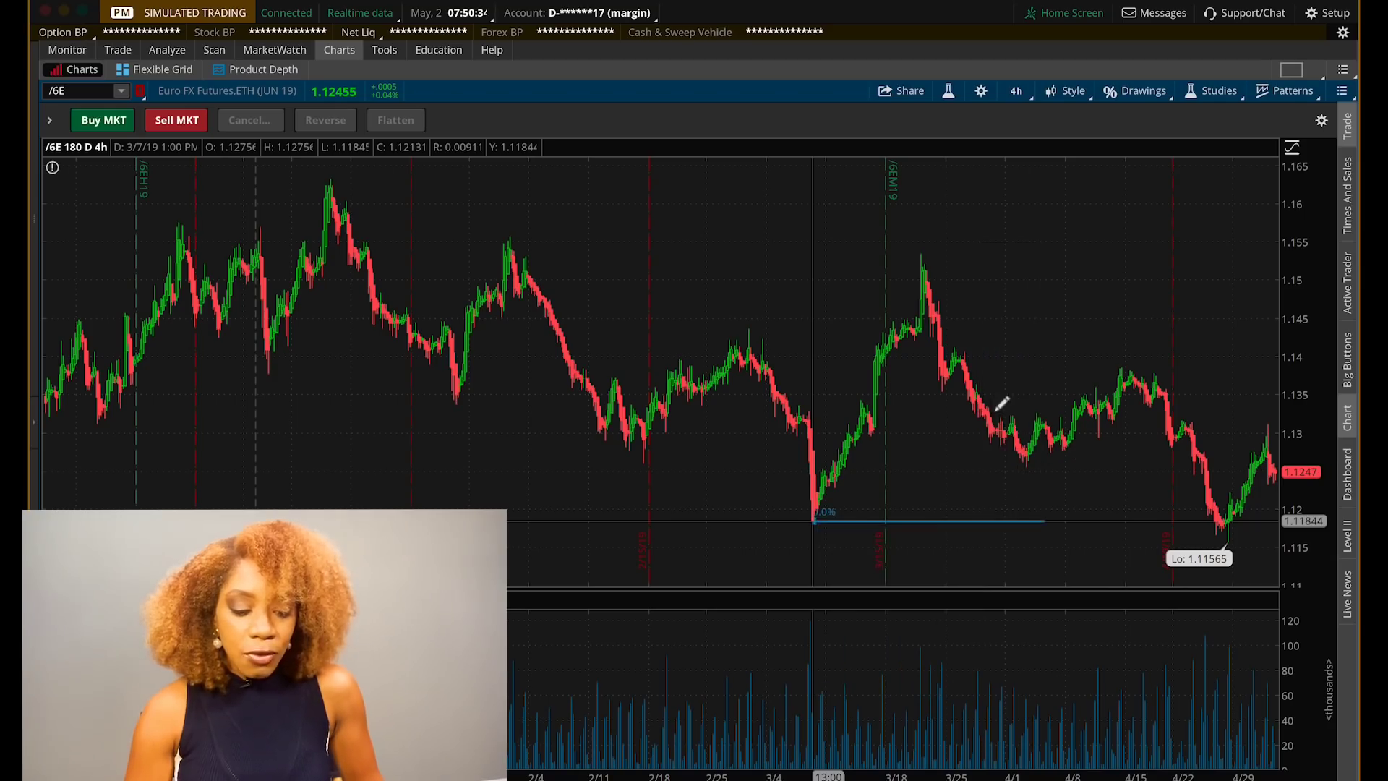
left_click(927, 244)
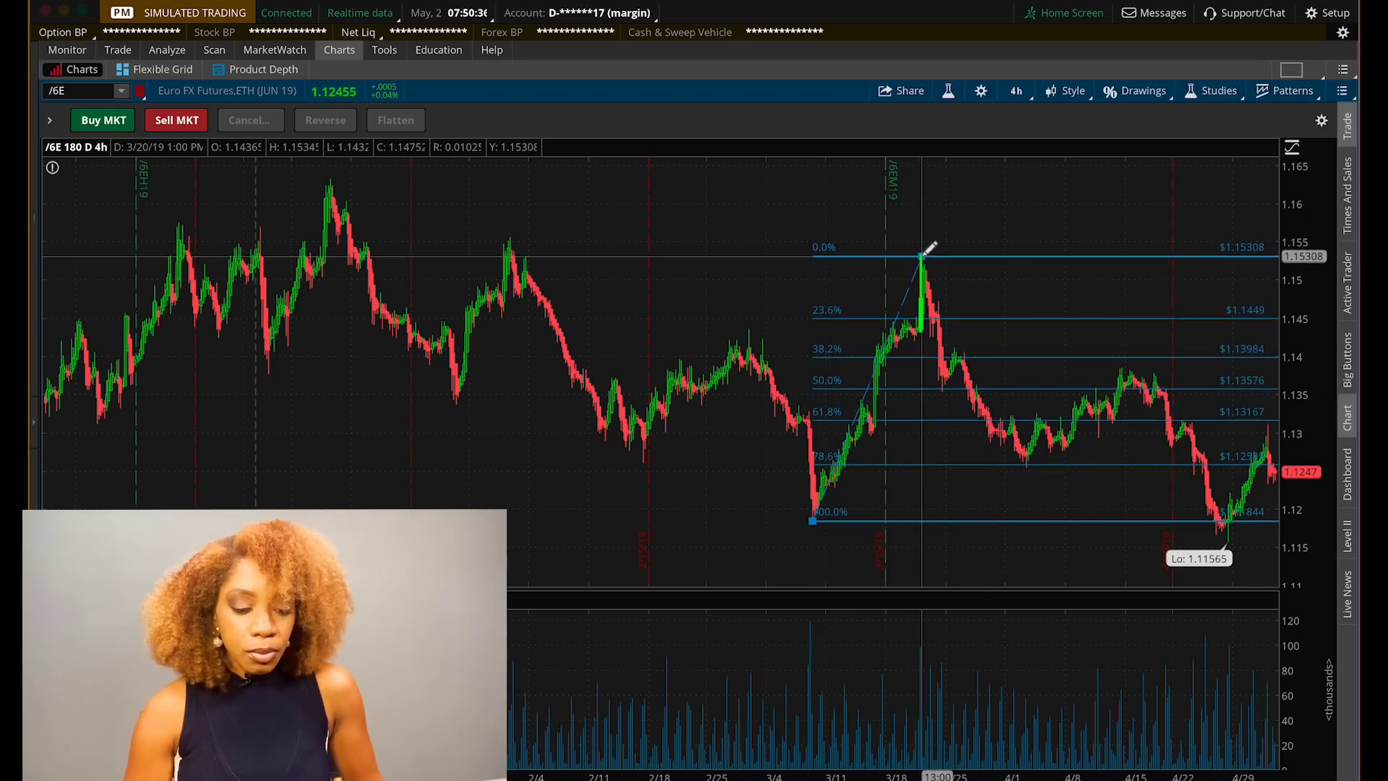
left_click(923, 249)
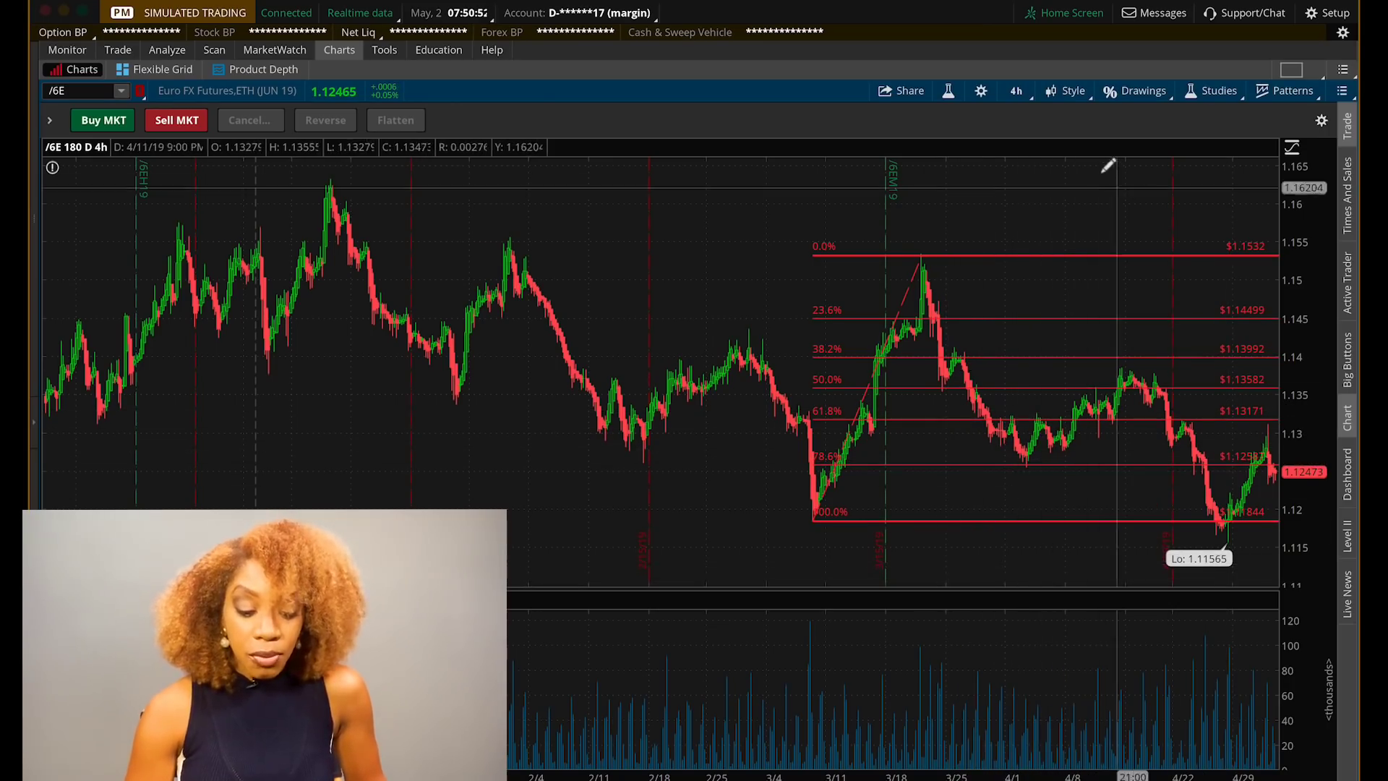
left_click(1020, 92)
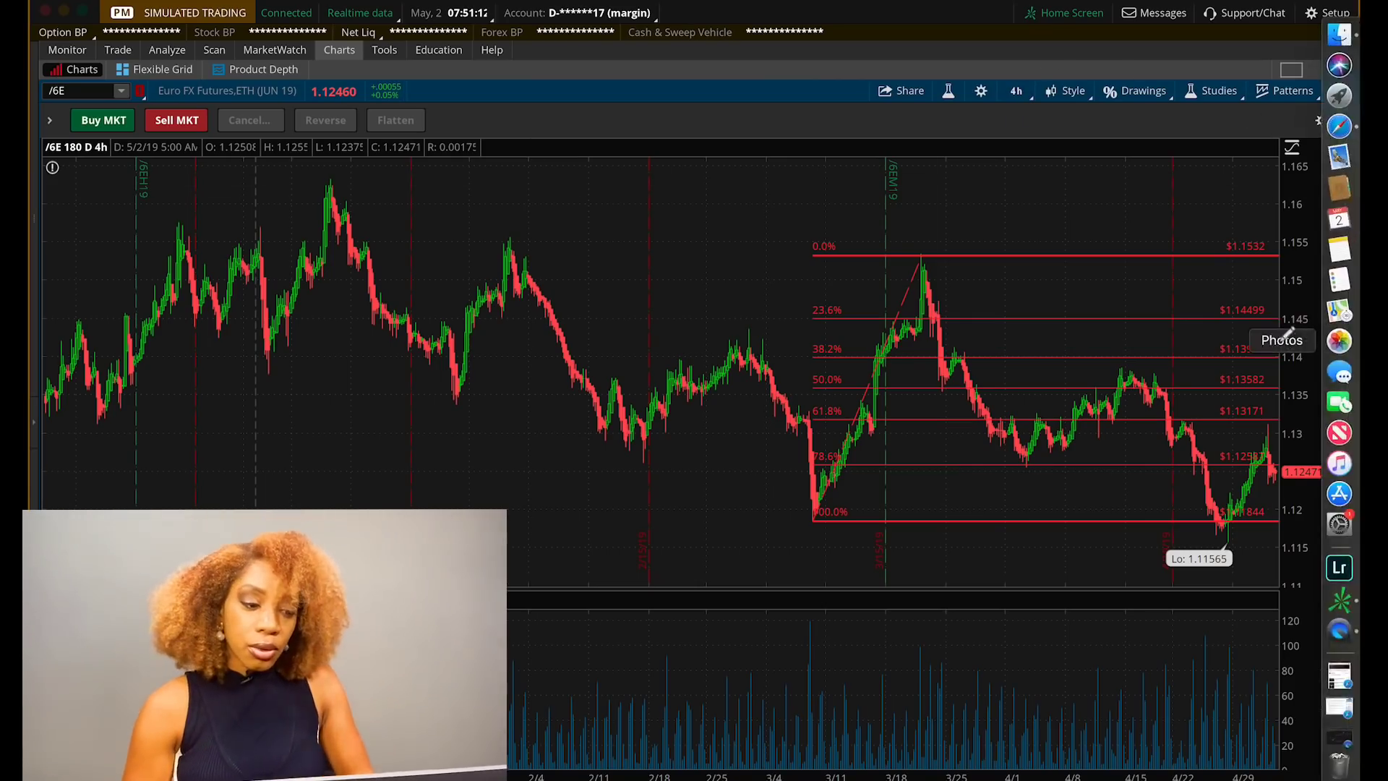
right_click(1198, 249)
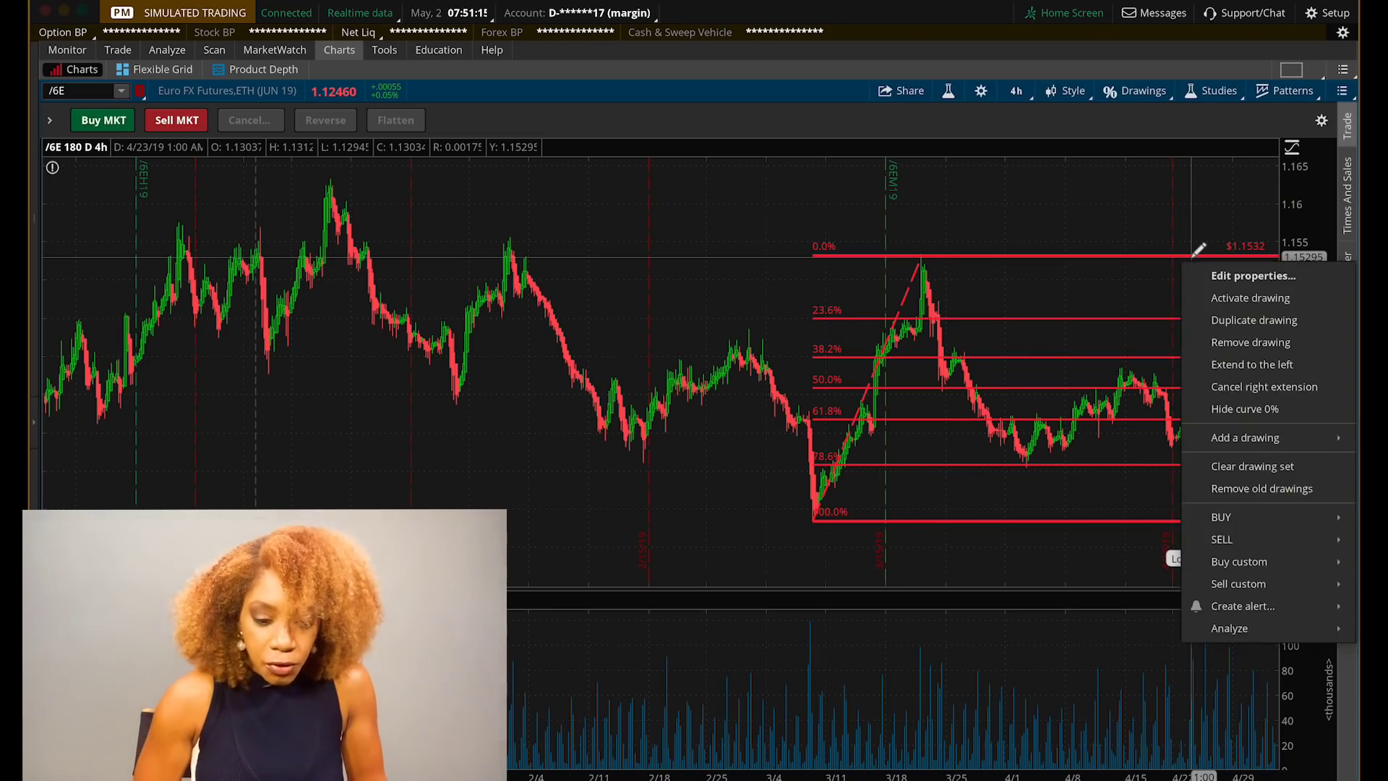
left_click(1231, 349)
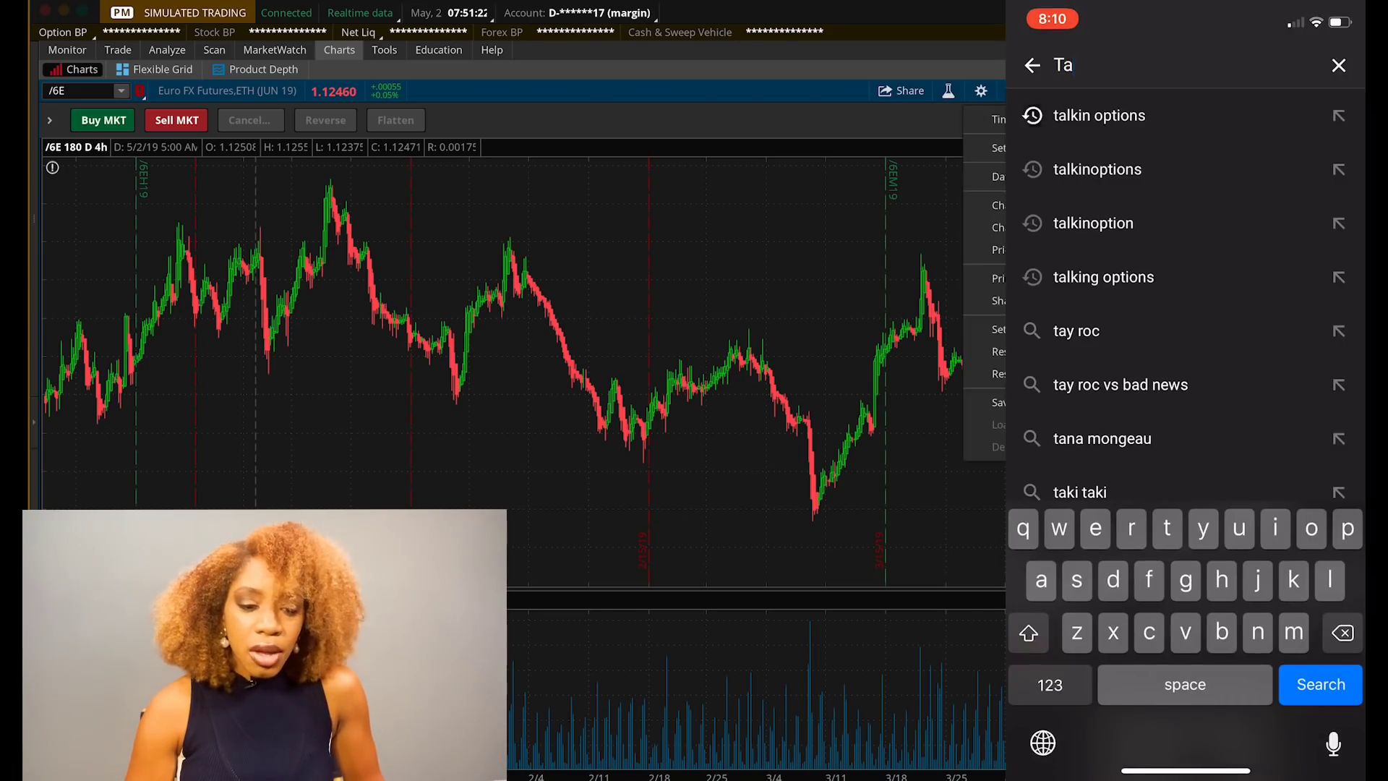
Step: Search YouTube for 'talkin options', open the How to TRADE using Think or Swim video, then open the chart time-frame menu
left_click(1099, 116)
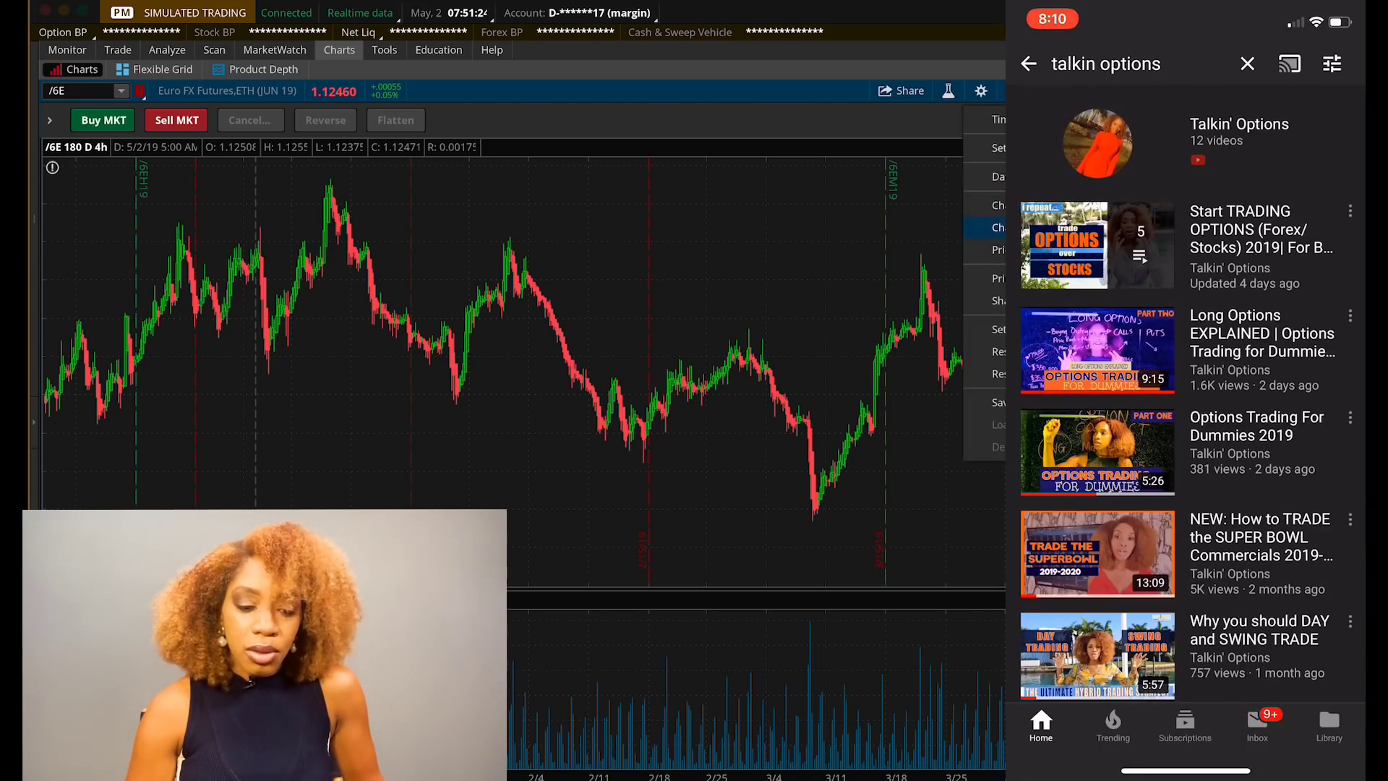
scroll(1186, 434, "down", 4)
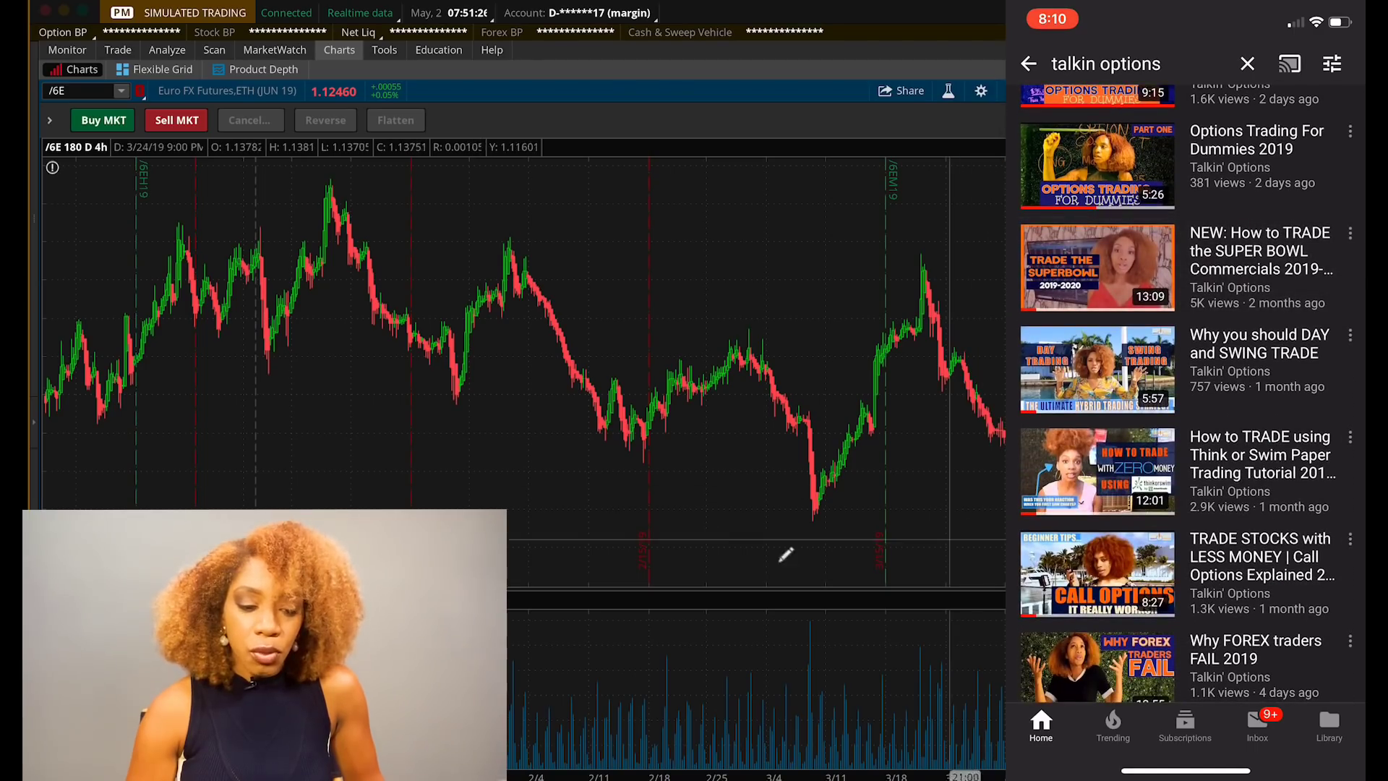
left_click(1185, 470)
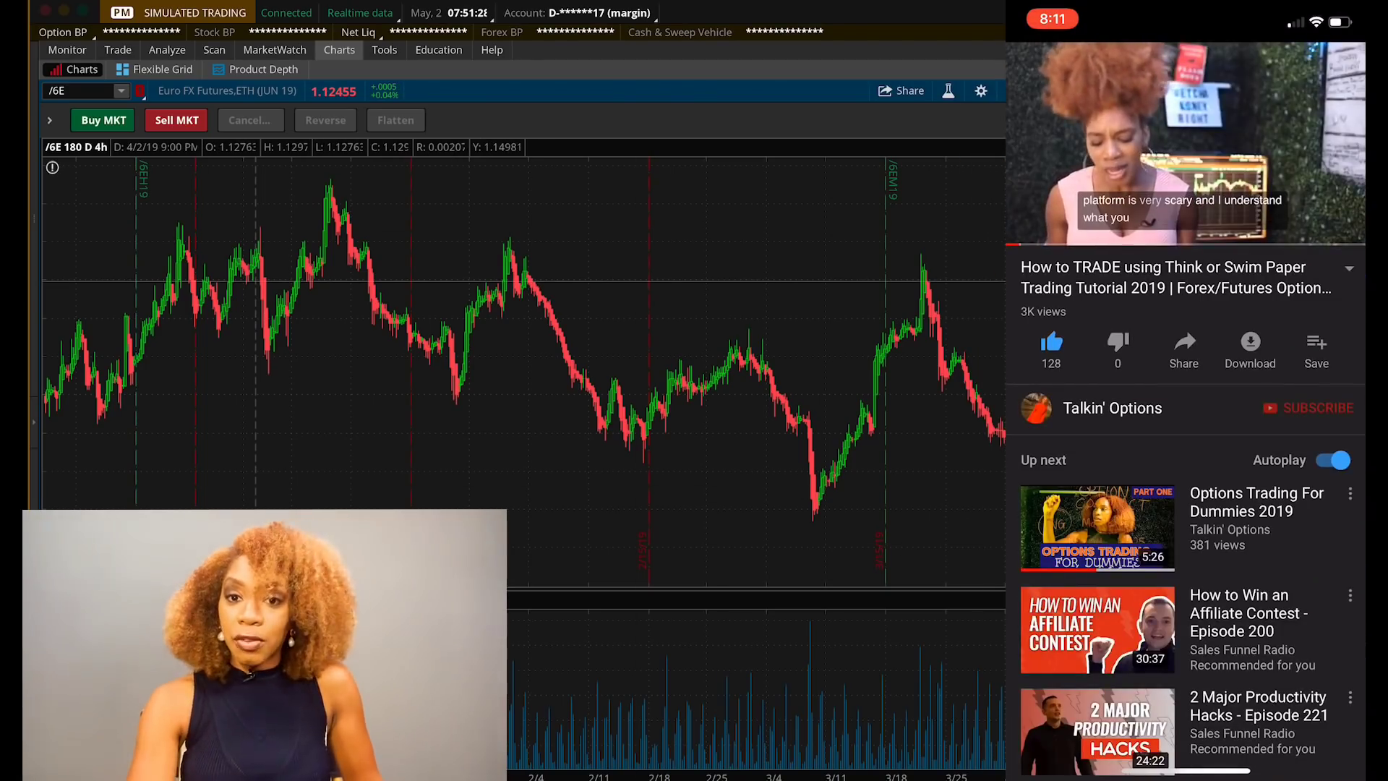
left_click(1015, 93)
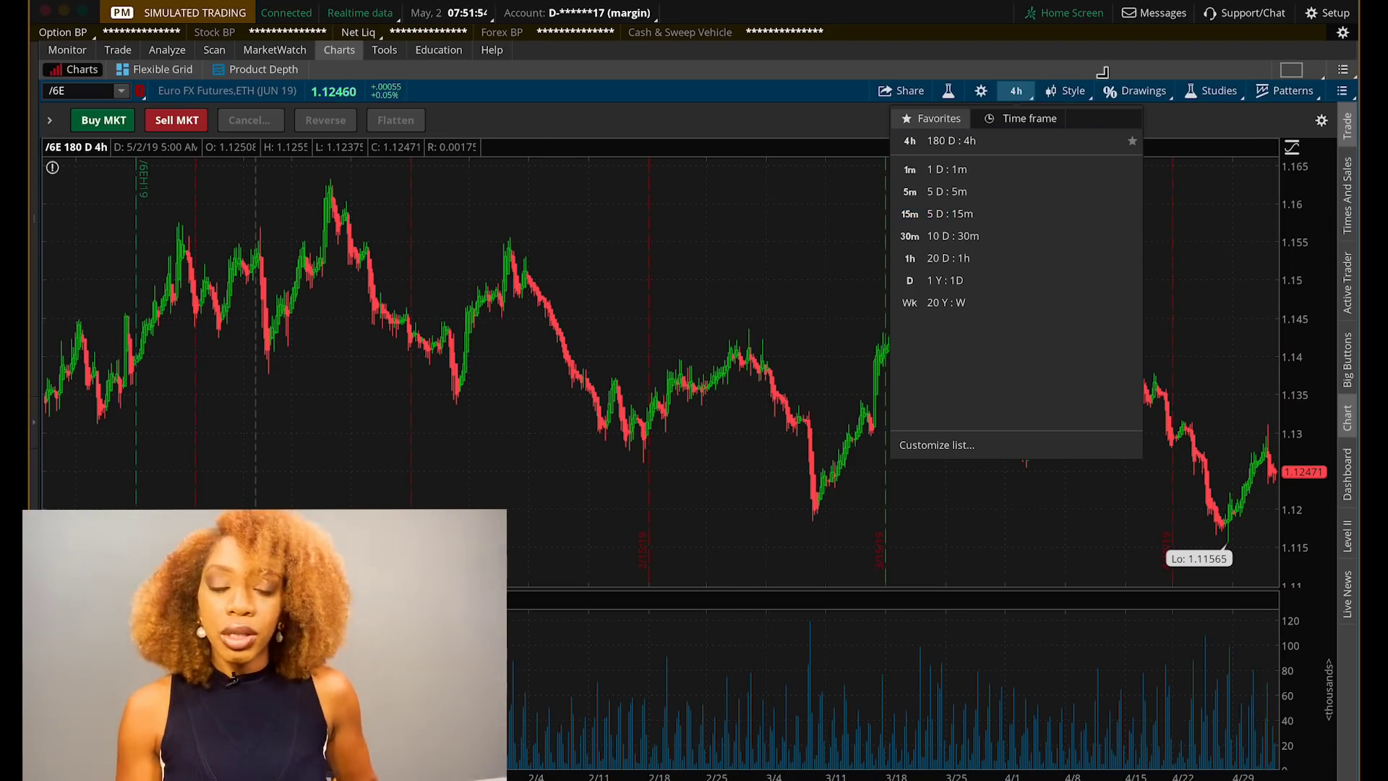
Step: Dismiss the time-frame dropdown, keeping the /6E chart on 180 days of 4-hour bars
left_click(716, 285)
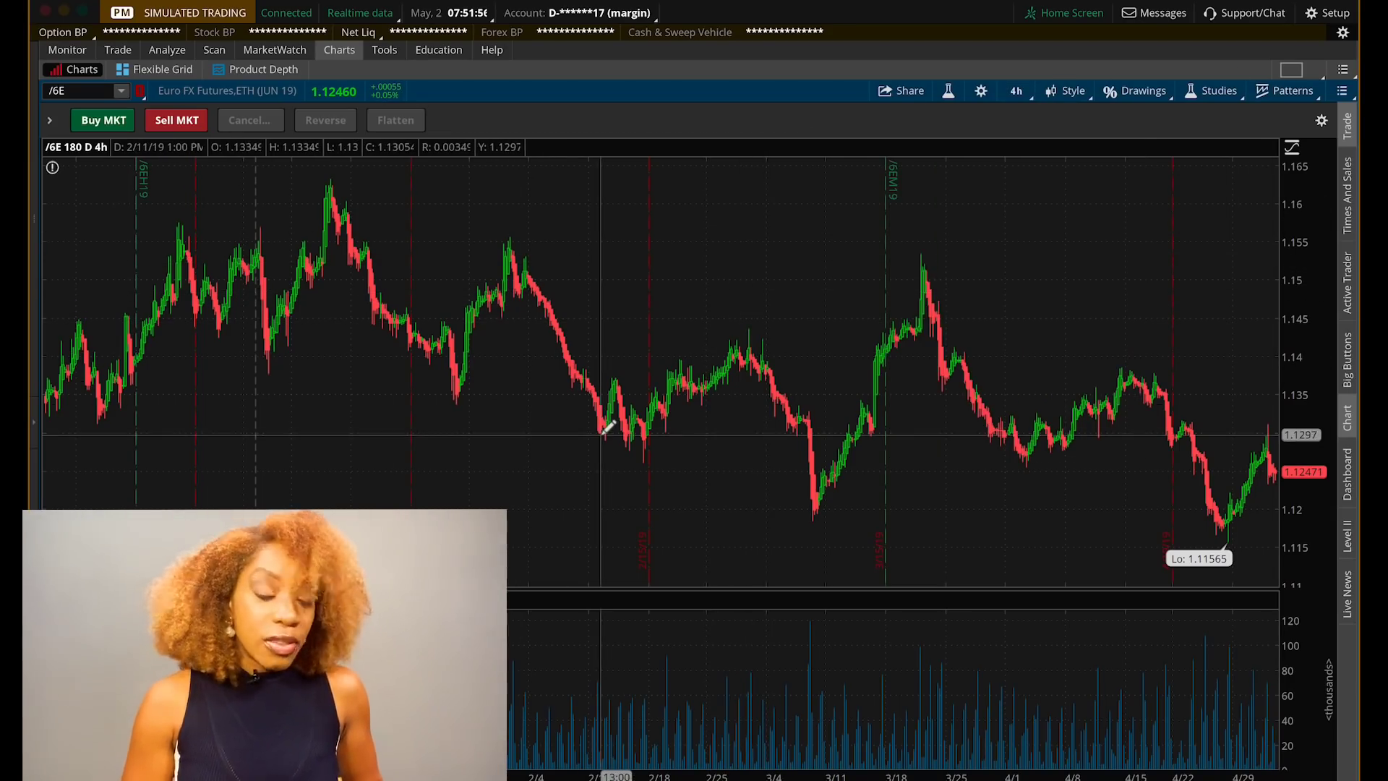